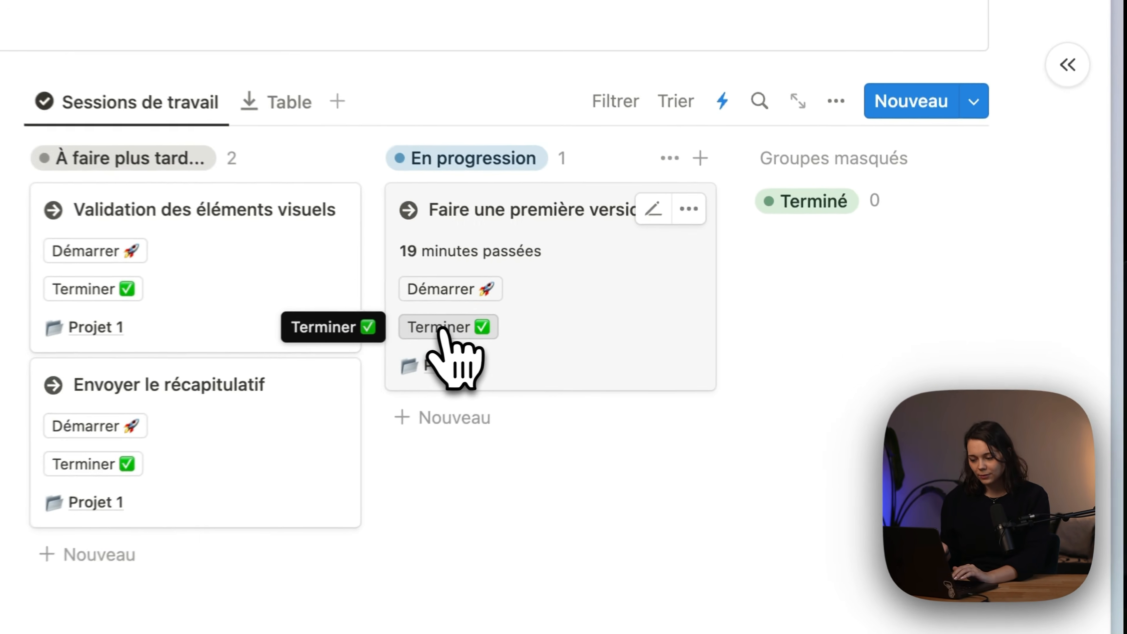
- Mark the "Faire une première version" work session as finished and open it from the hidden Terminé group
{"action": "left_click", "coordinate": [427, 328]}
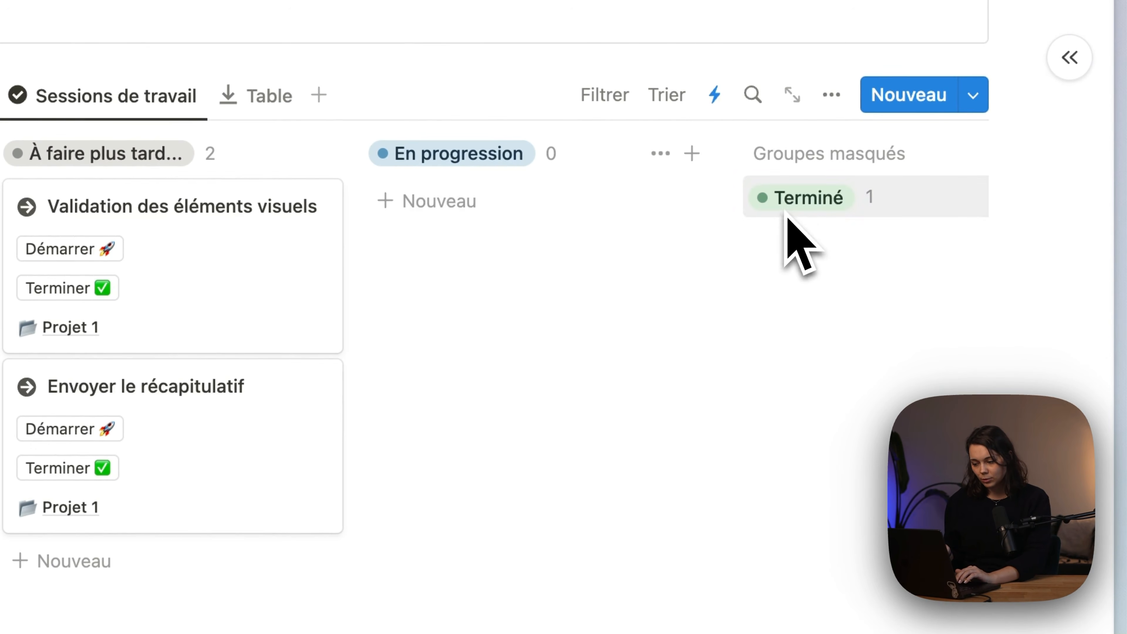
{"action": "left_click", "coordinate": [794, 200]}
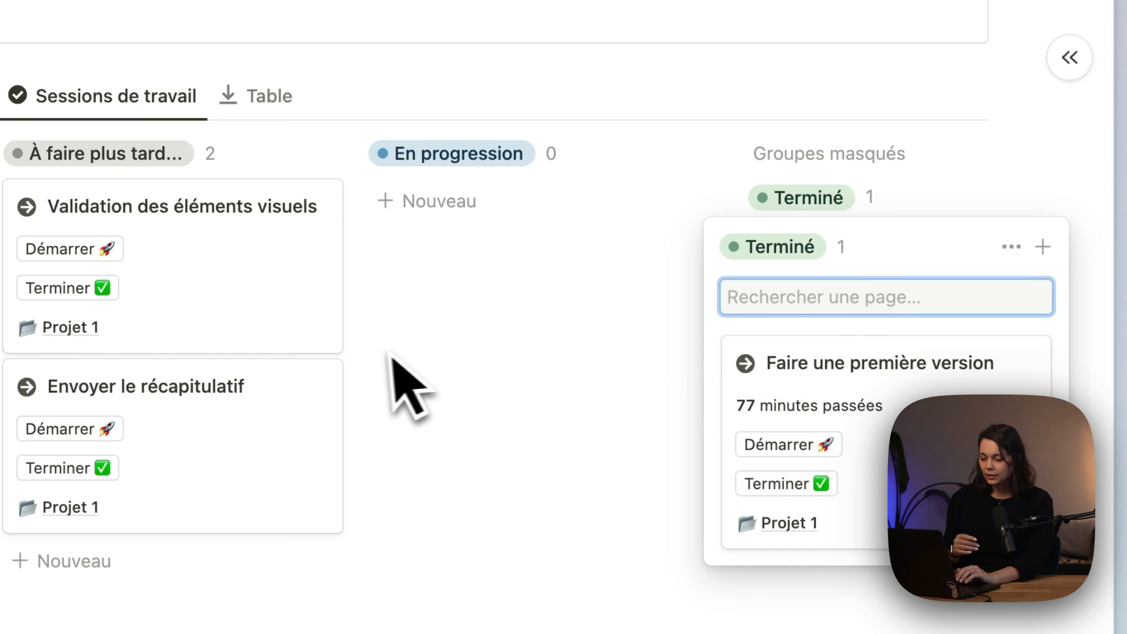
{"action": "left_click", "coordinate": [839, 371]}
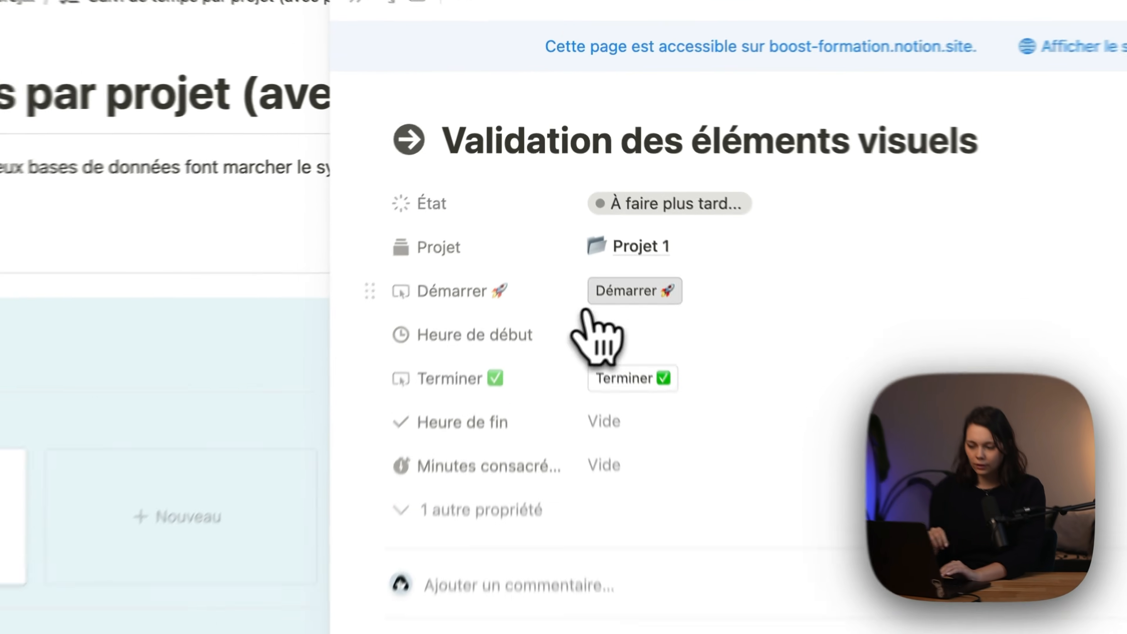
- Start the "Validation des éléments visuels" session and launch an additional new work session for Projet 1
{"action": "left_click", "coordinate": [588, 185]}
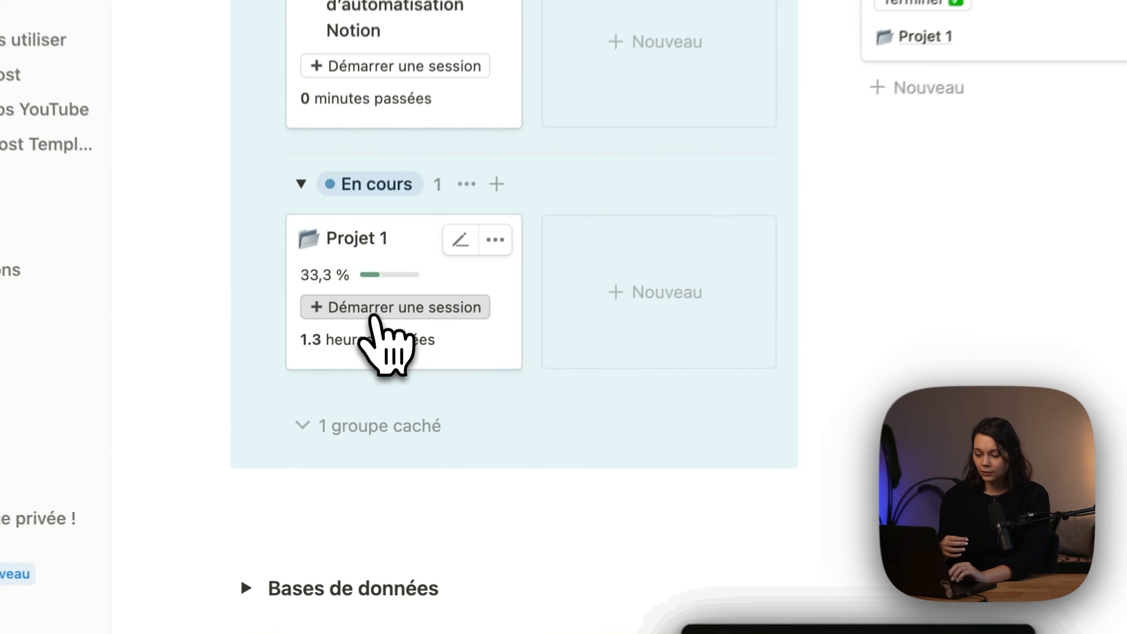
{"action": "left_click", "coordinate": [375, 316]}
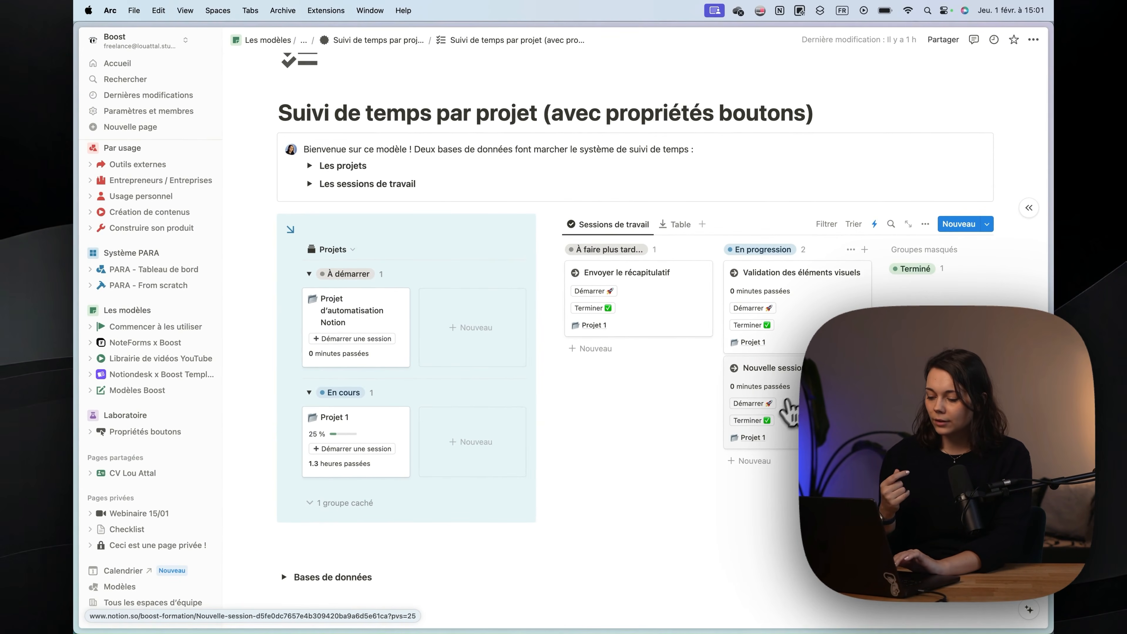
{"action": "left_click", "coordinate": [797, 374]}
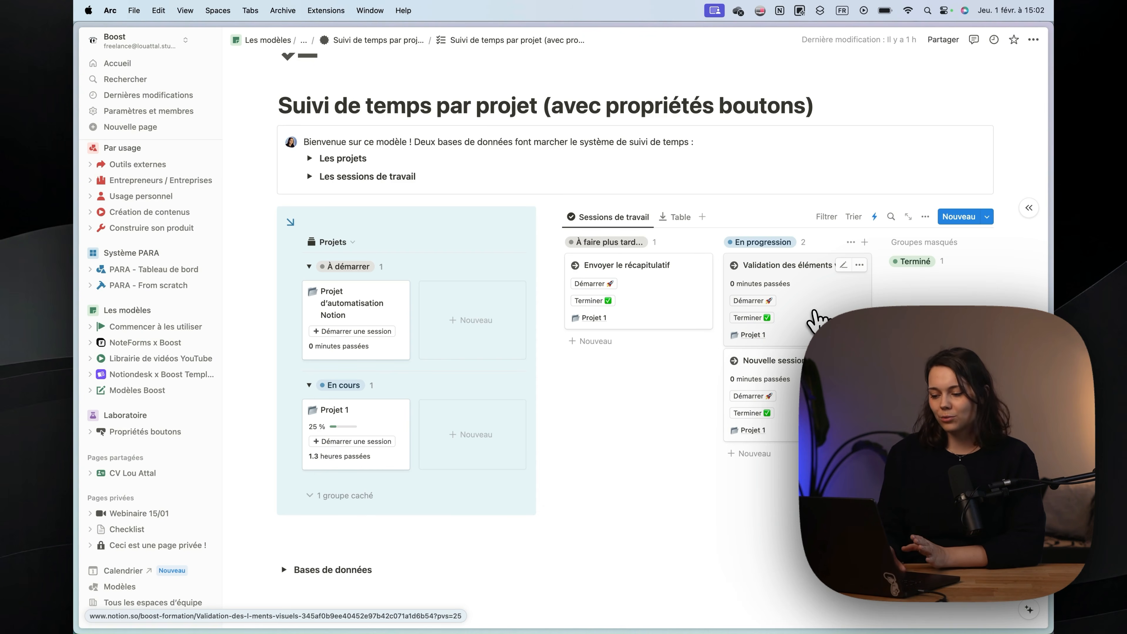
{"action": "left_click", "coordinate": [815, 313]}
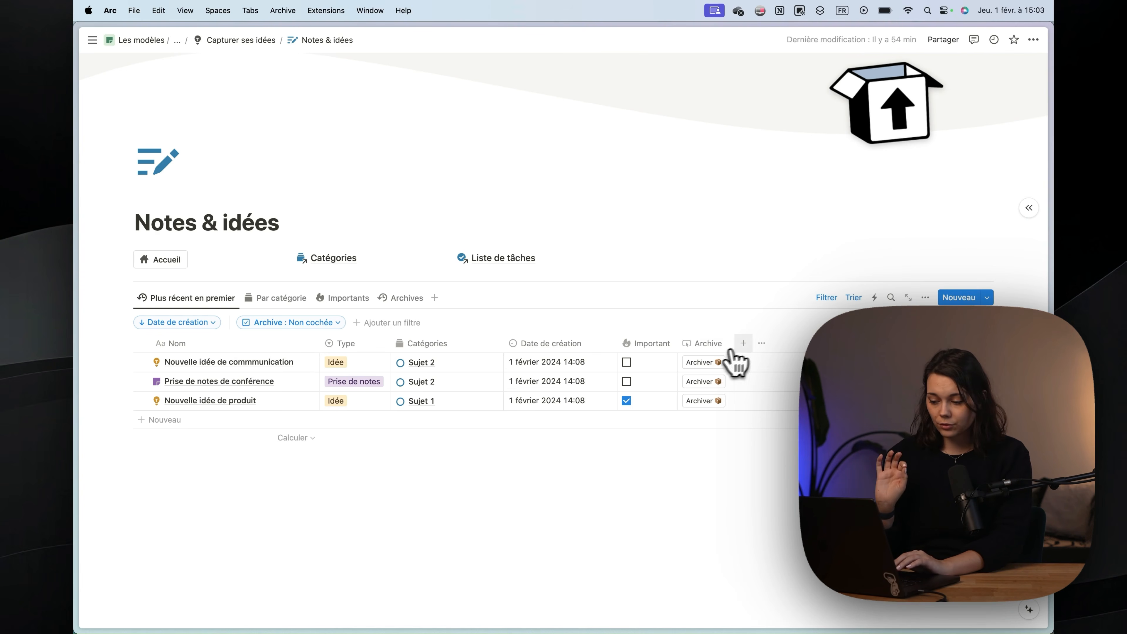
- Show the hidden Archive checkbox property as a column in the Notes & idées table, and hide it again
{"action": "left_click", "coordinate": [762, 343]}
{"action": "scroll", "coordinate": [697, 298], "scroll_direction": "down", "scroll_amount": 2}
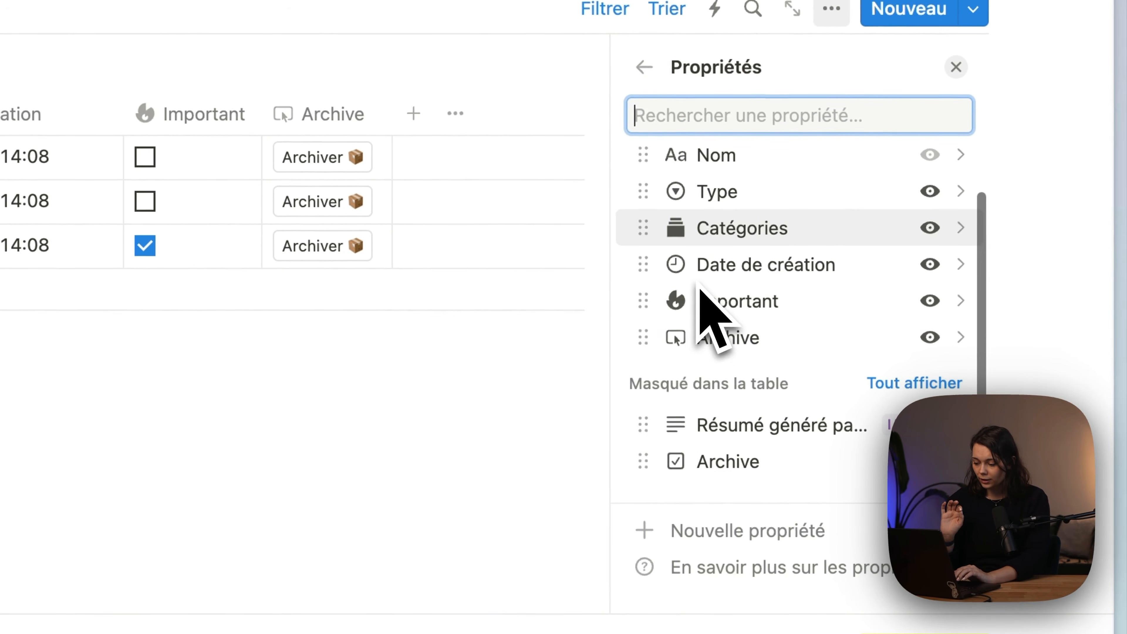
{"action": "left_click_drag", "start_coordinate": [661, 461], "coordinate": [680, 378]}
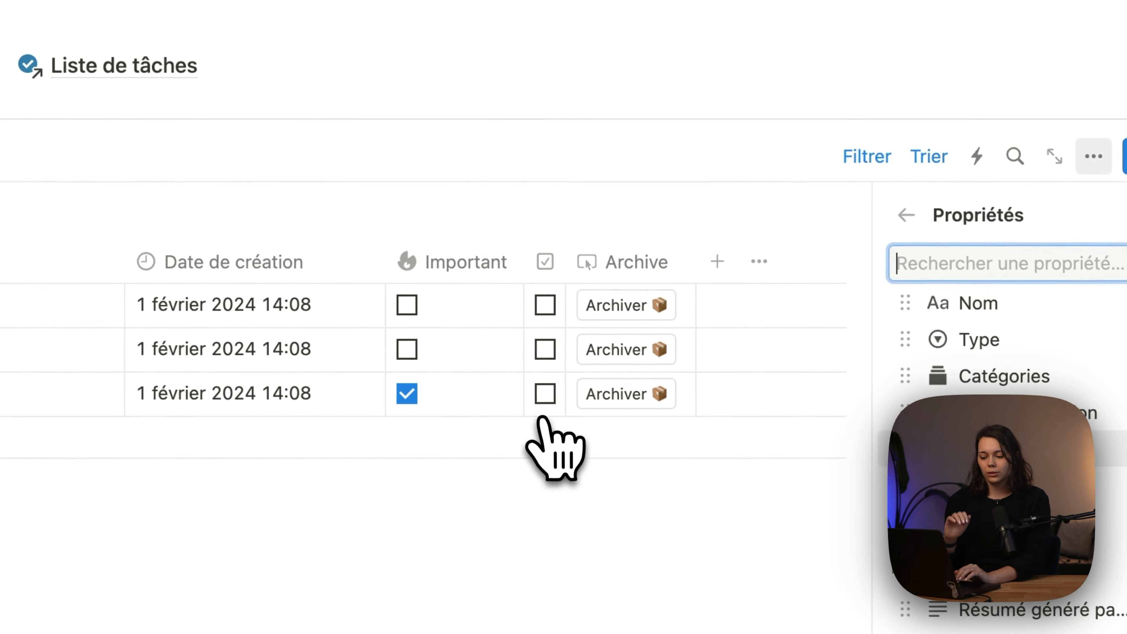
{"action": "left_click", "coordinate": [553, 196]}
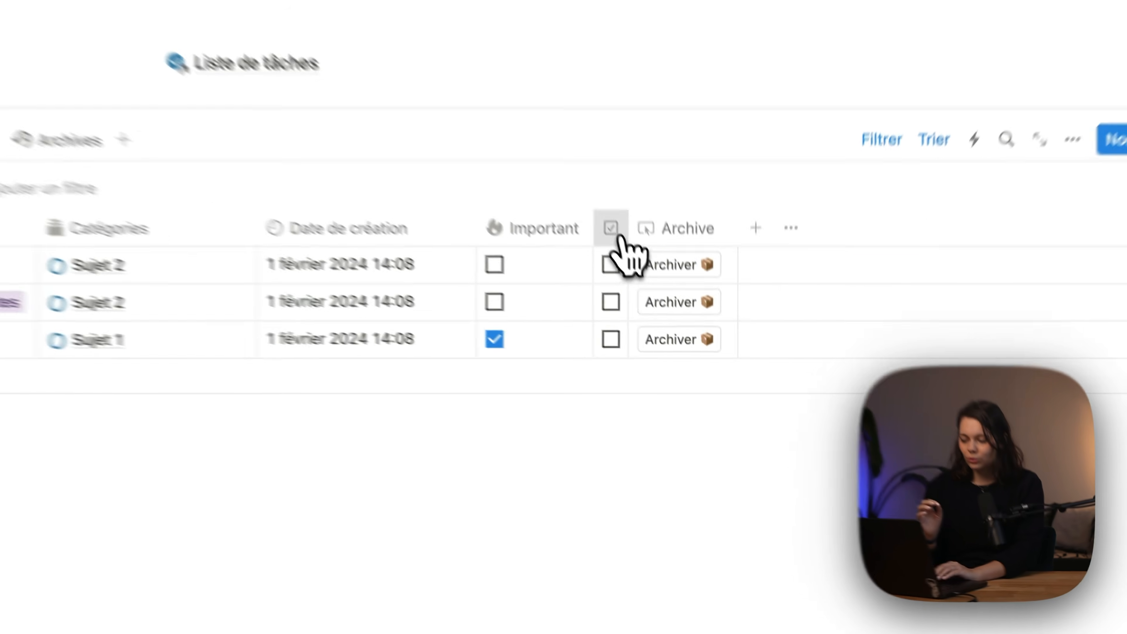
{"action": "left_click", "coordinate": [688, 345]}
{"action": "left_click", "coordinate": [649, 480]}
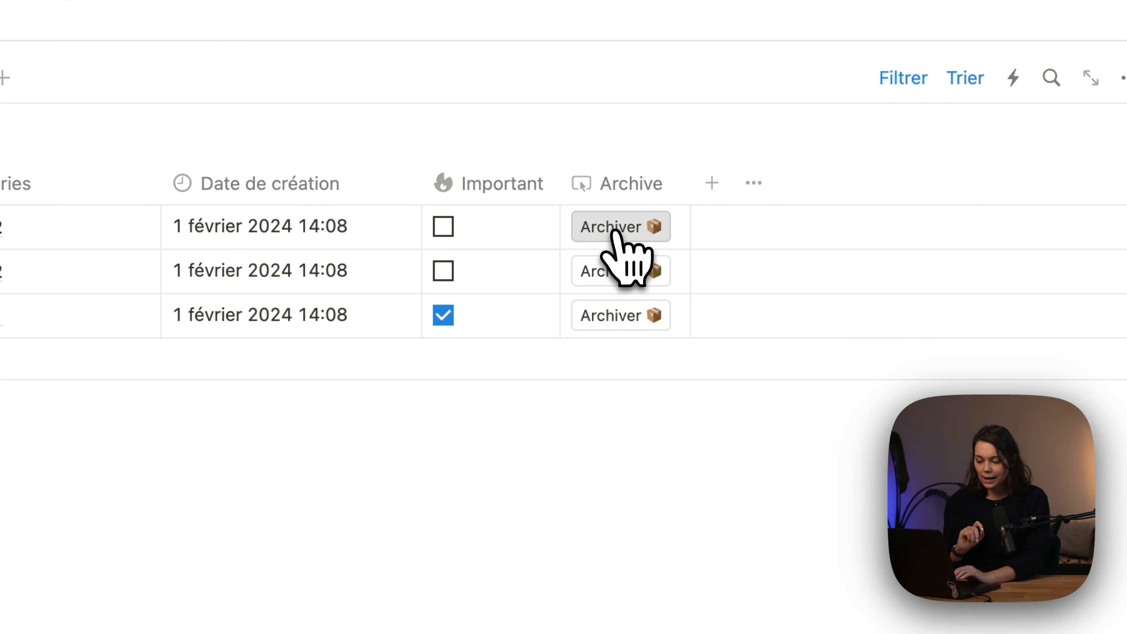
- Archive the note "Nouvelle idée de commmunication" and inspect the Archive filter of the Archives view
{"action": "left_click", "coordinate": [616, 231]}
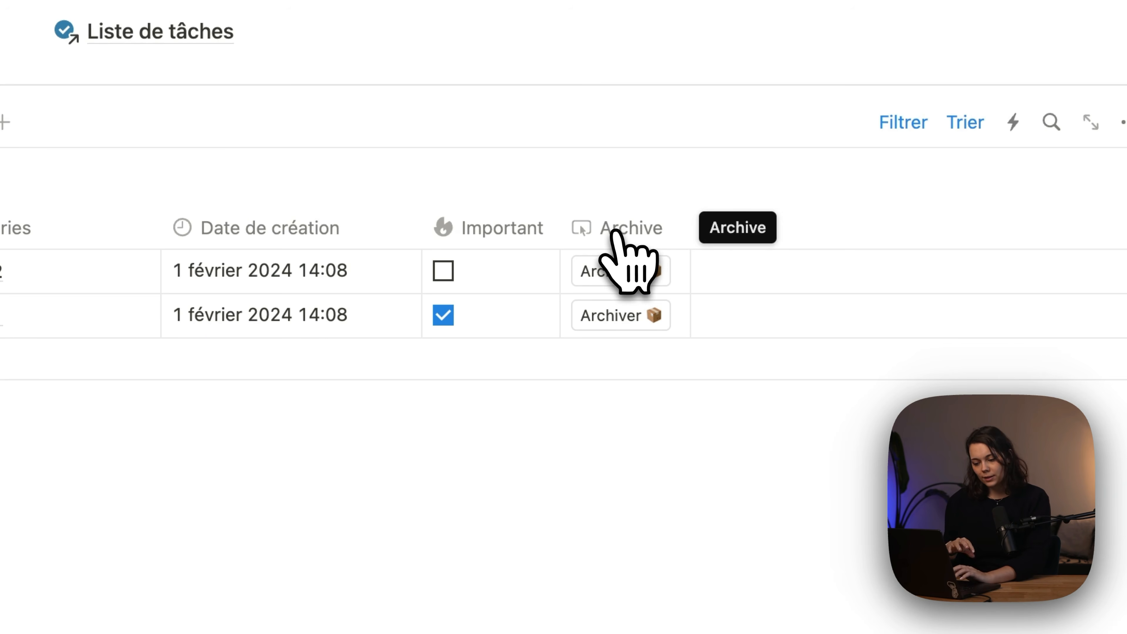
{"action": "left_click", "coordinate": [335, 291]}
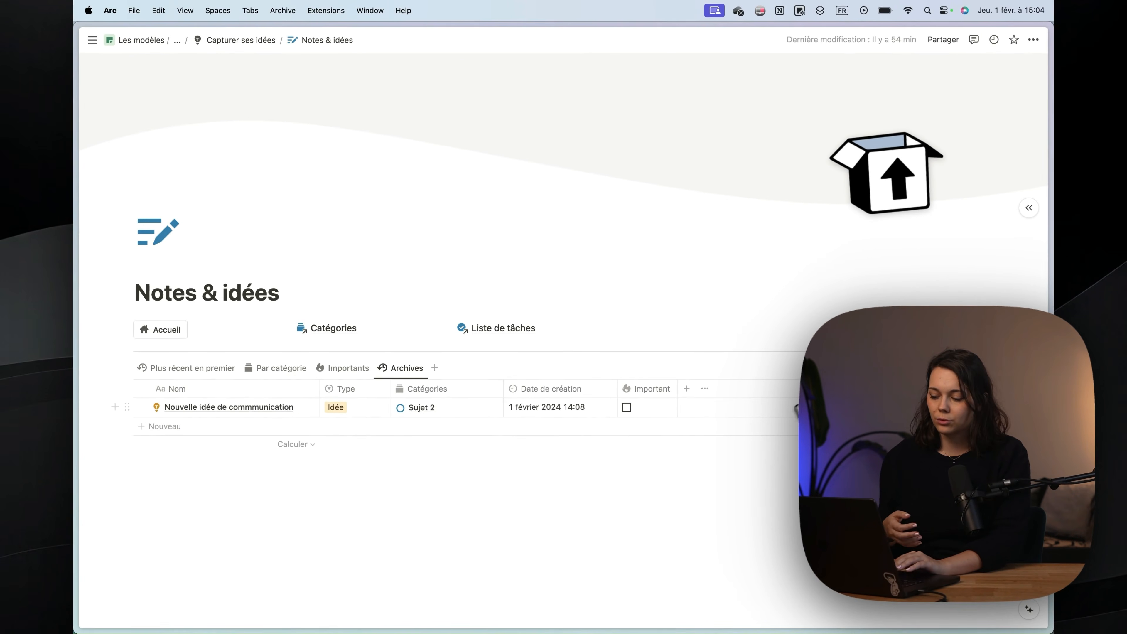
{"action": "left_click", "coordinate": [836, 368]}
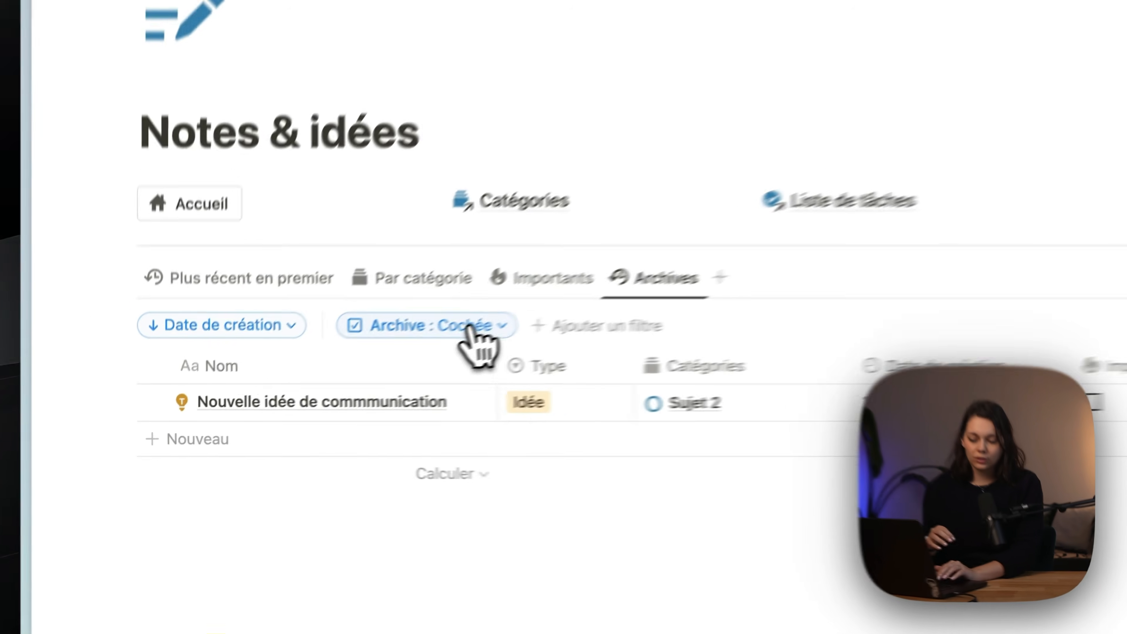
{"action": "left_click", "coordinate": [302, 392]}
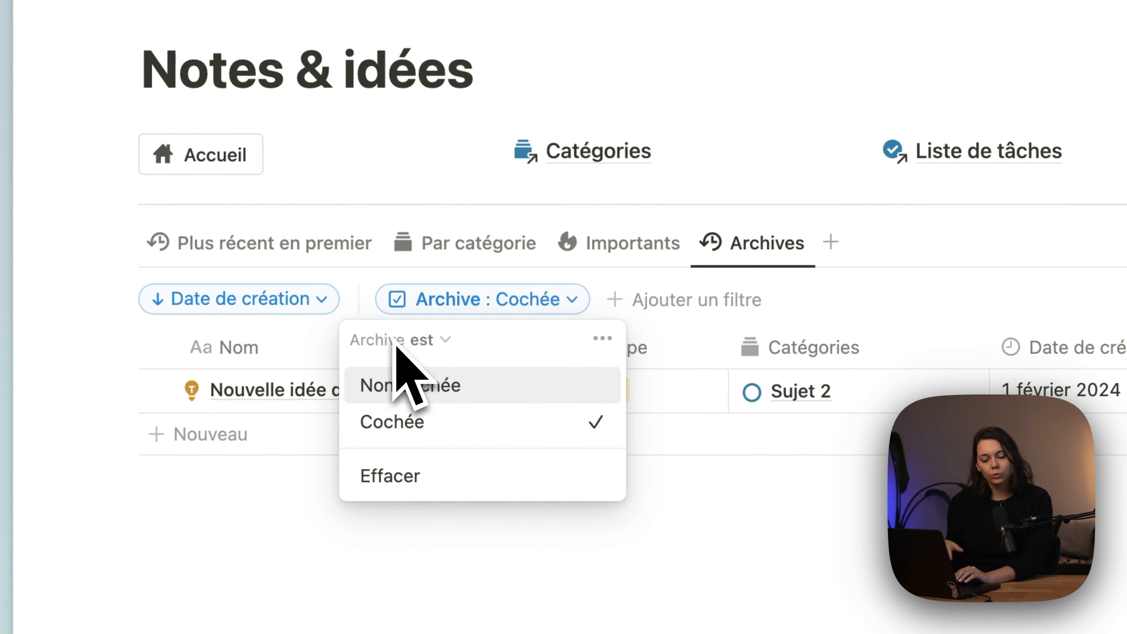
- In the Par catégorie view, toggle the Archive checkbox of the note "Nouvelle idée de commmunication" on and off
{"action": "left_click", "coordinate": [267, 243]}
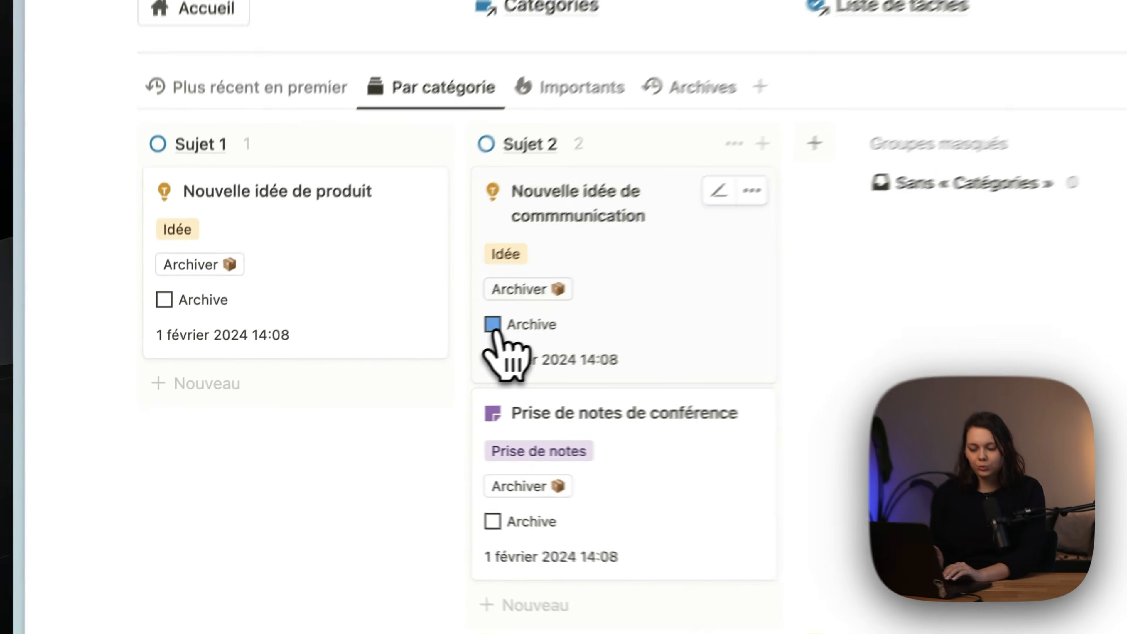
{"action": "left_click", "coordinate": [306, 391]}
{"action": "left_click", "coordinate": [306, 390]}
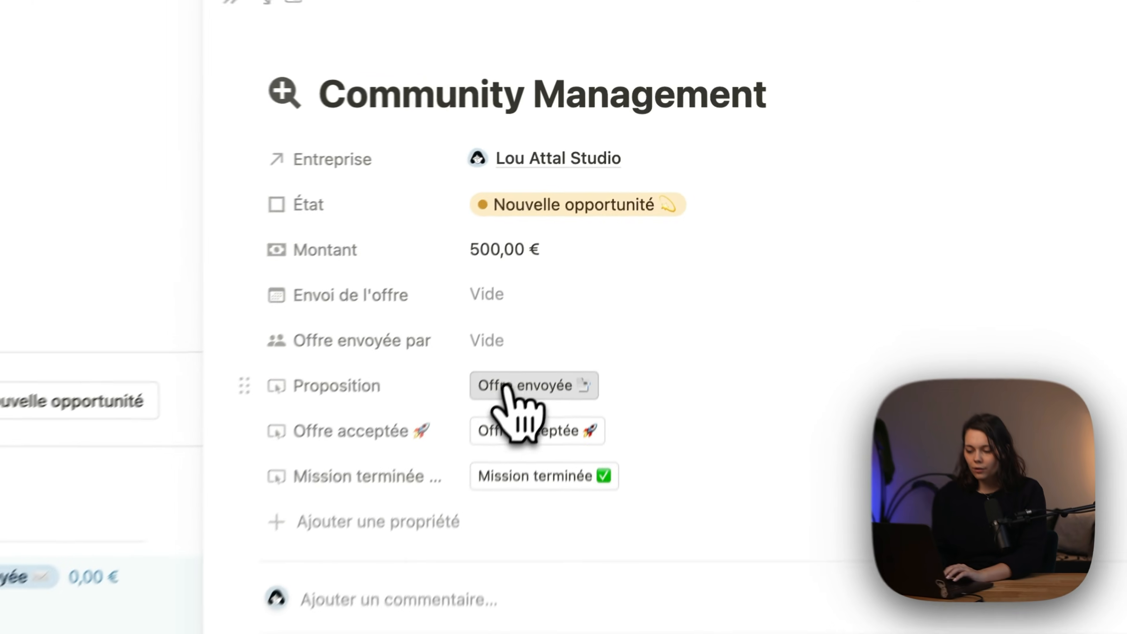
- Advance the Community Management opportunity through offer sent, offer accepted and mission finished using its button properties
{"action": "left_click", "coordinate": [530, 415]}
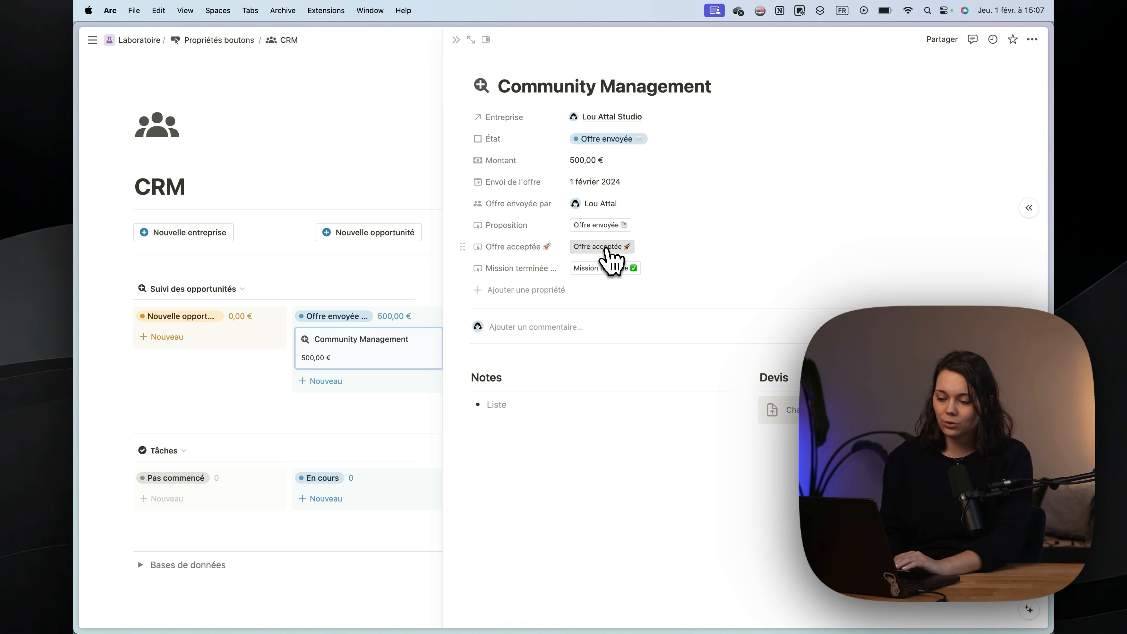
{"action": "left_click", "coordinate": [596, 250]}
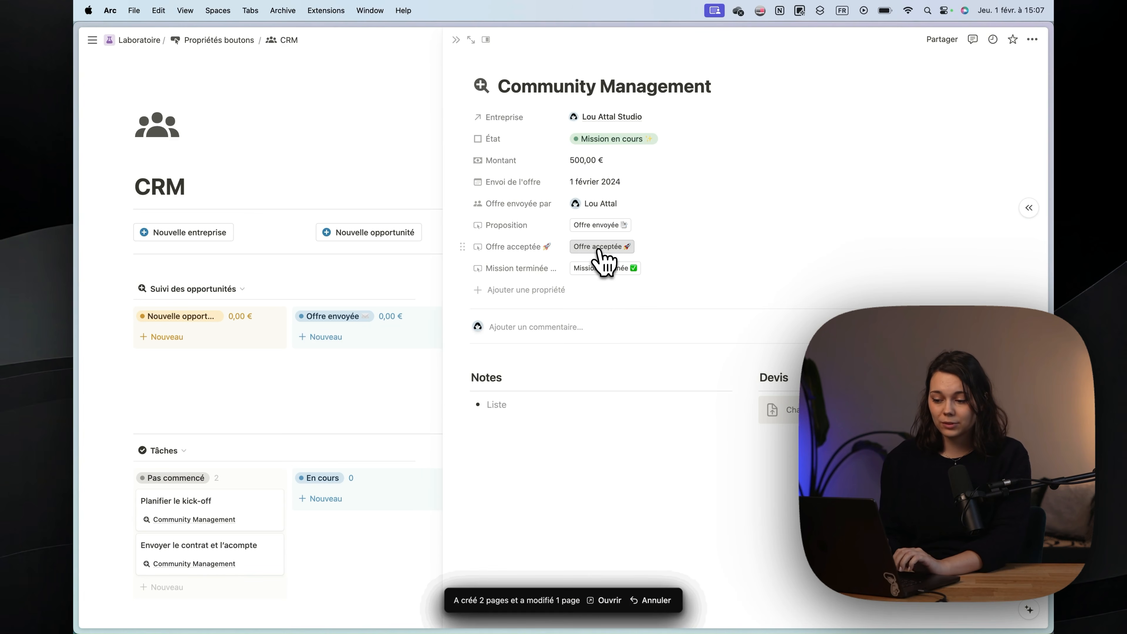
{"action": "scroll", "coordinate": [337, 444], "scroll_direction": "down", "scroll_amount": 3}
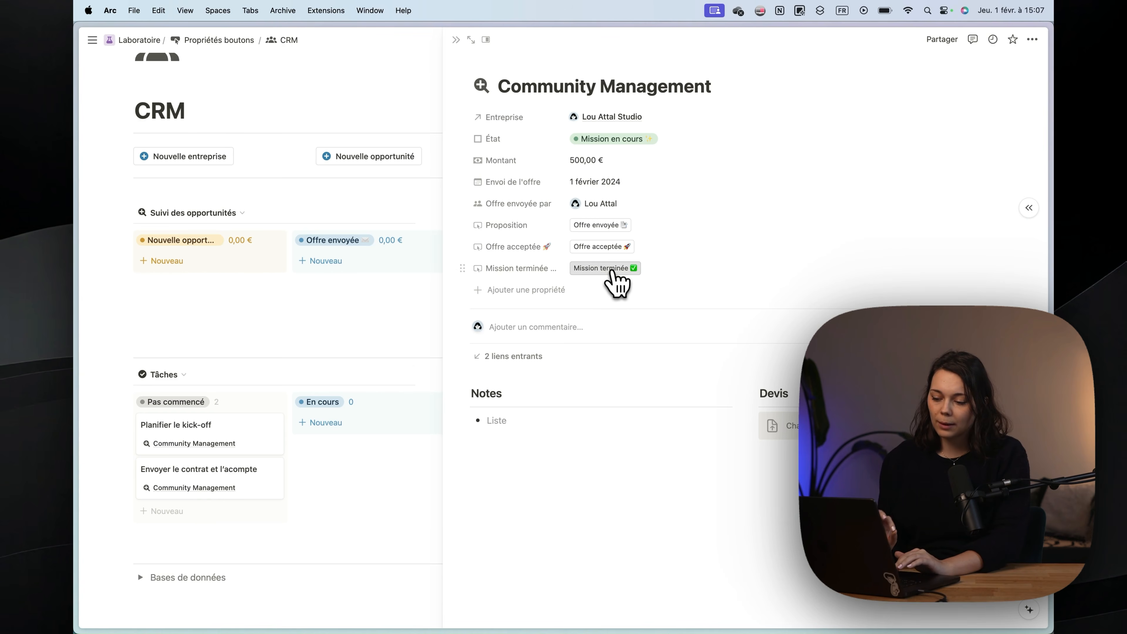
{"action": "left_click", "coordinate": [597, 272]}
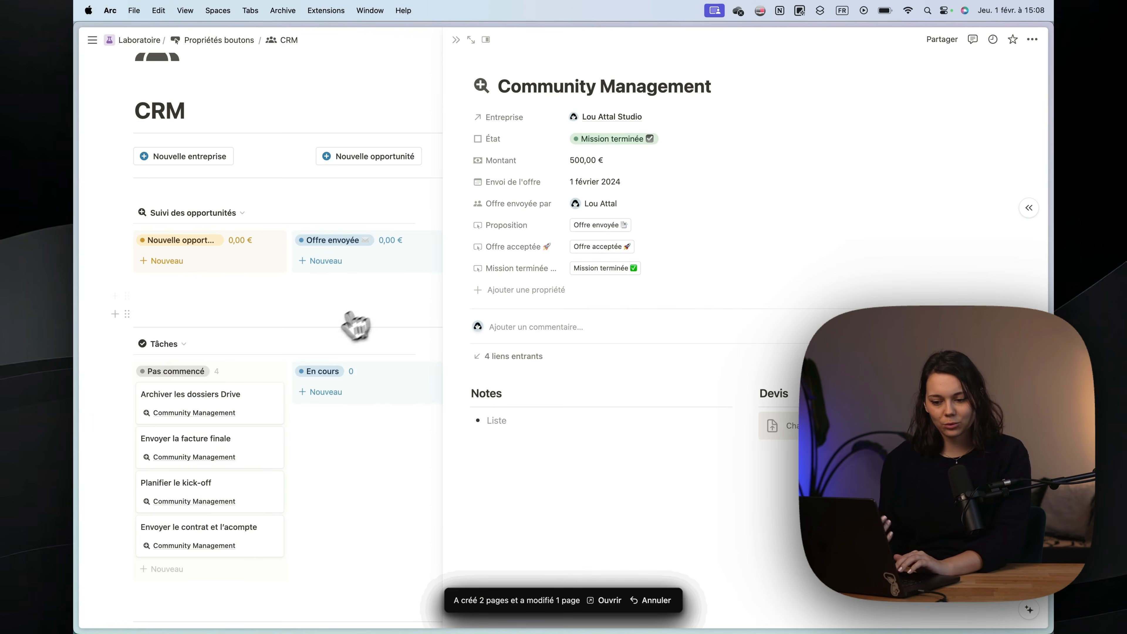
{"action": "scroll", "coordinate": [237, 390], "scroll_direction": "down", "scroll_amount": 1}
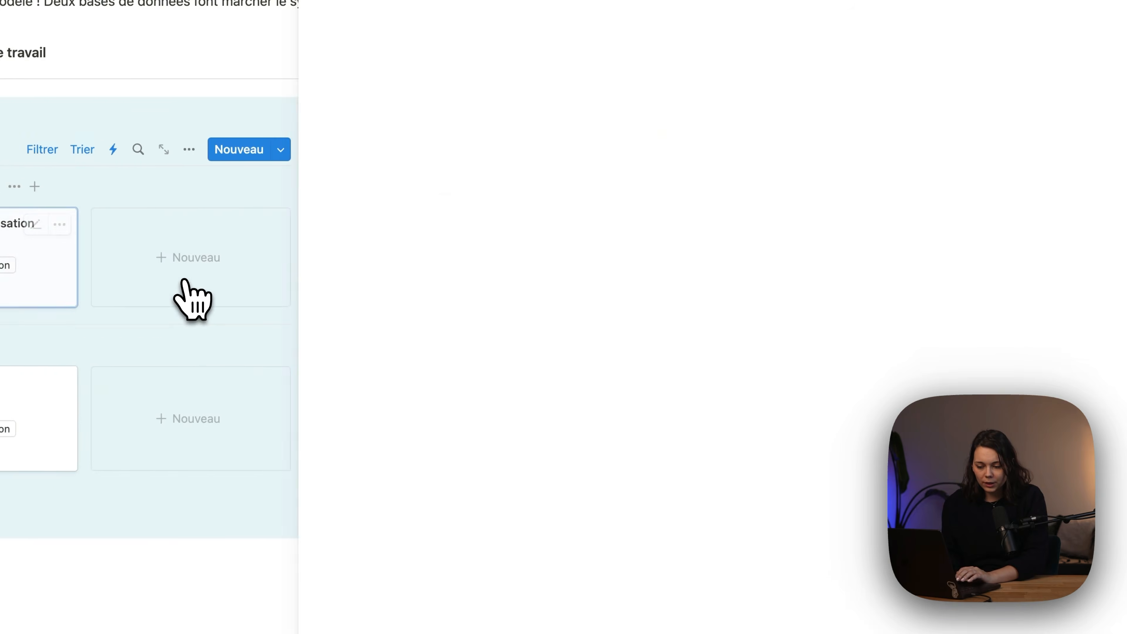
- Add a new property of type Bouton to the "Projet d'automatisation Notion" page
{"action": "left_click", "coordinate": [389, 181]}
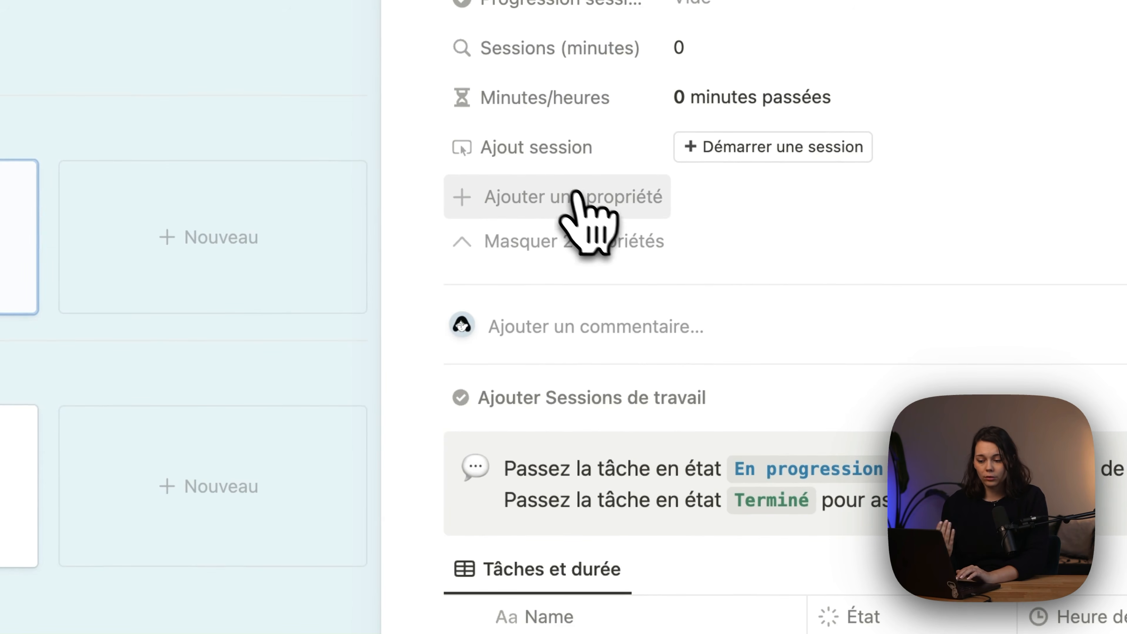
{"action": "left_click", "coordinate": [596, 212]}
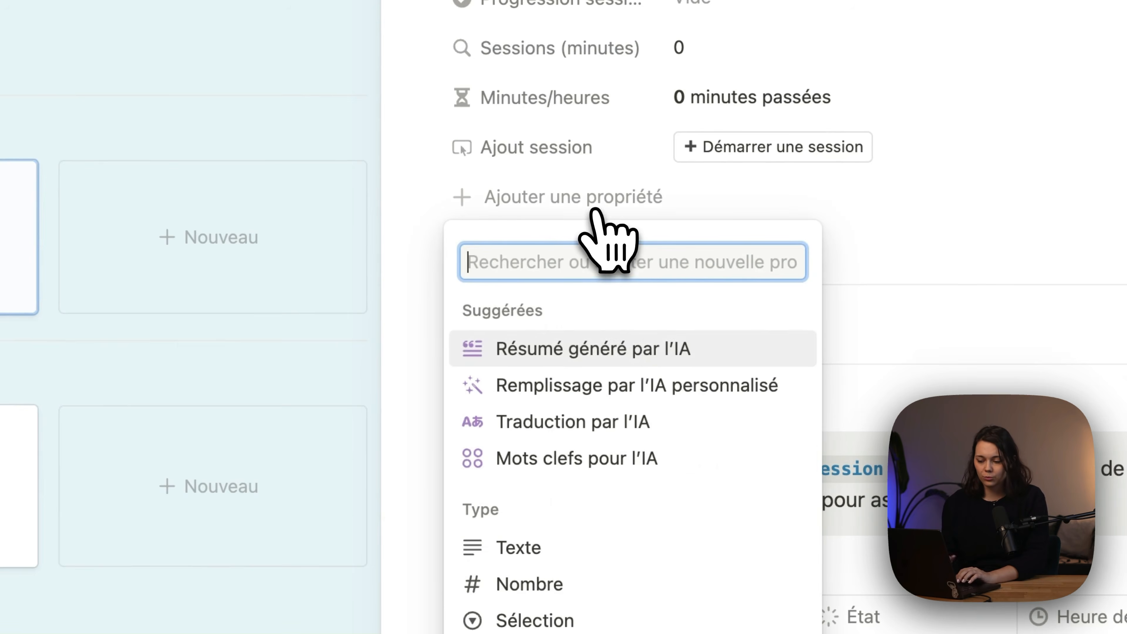
{"action": "scroll", "coordinate": [600, 488], "scroll_direction": "down", "scroll_amount": 6}
{"action": "scroll", "coordinate": [600, 508], "scroll_direction": "down", "scroll_amount": 5}
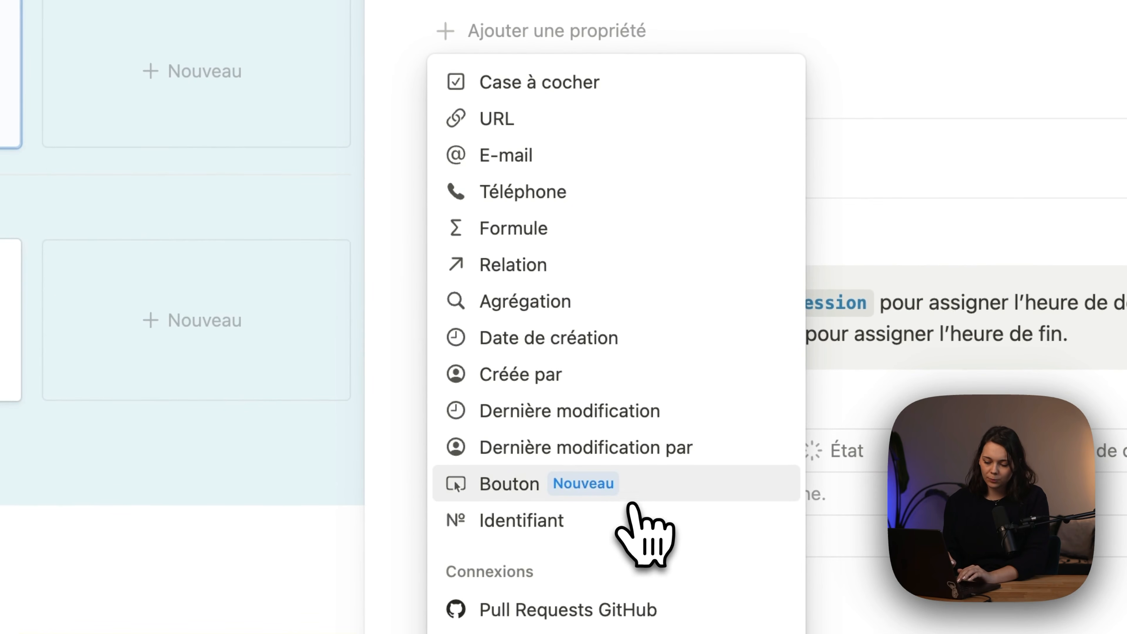
{"action": "left_click", "coordinate": [641, 498]}
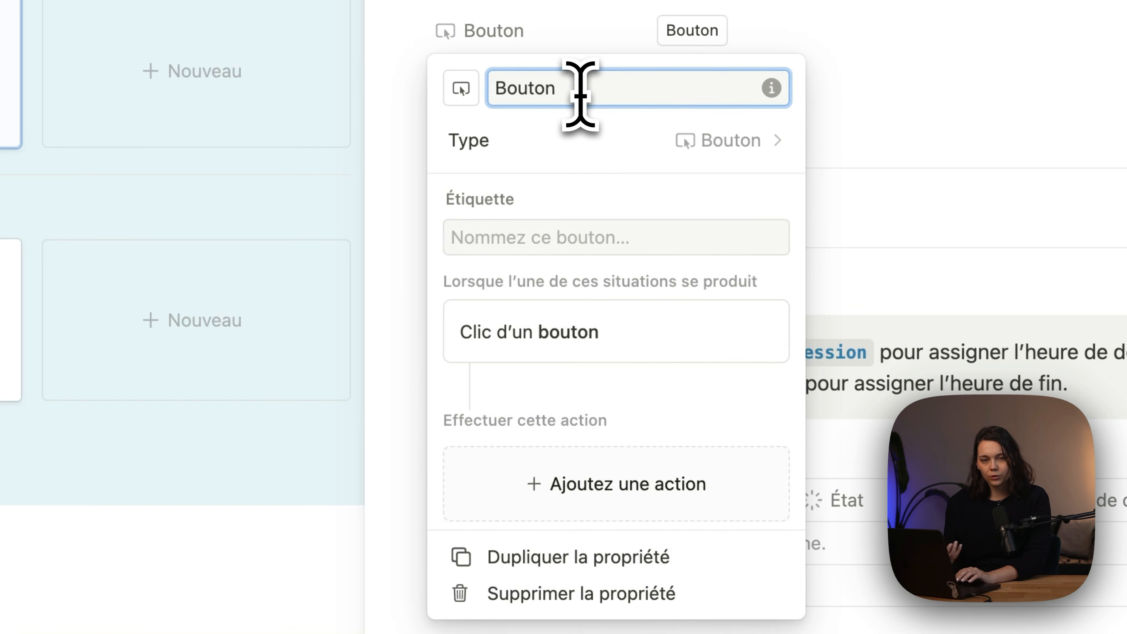
- Name the new button property "Démarrer une session"
{"action": "left_click_drag", "start_coordinate": [576, 91], "coordinate": [498, 94]}
{"action": "type", "text": "Démarrer "}
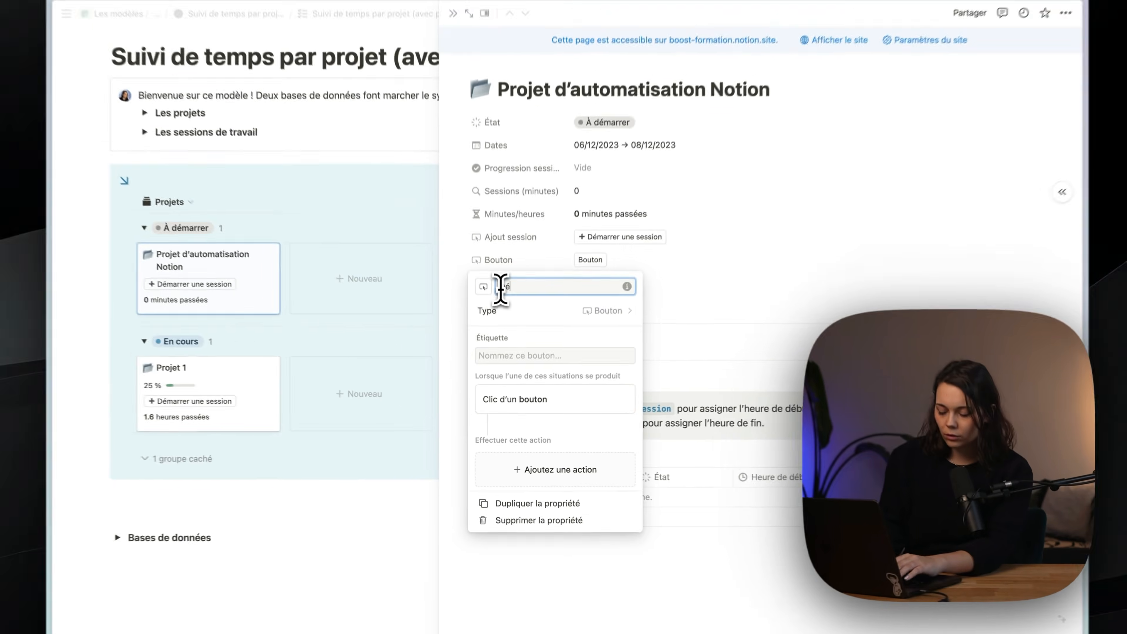
{"action": "type", "text": "une session"}
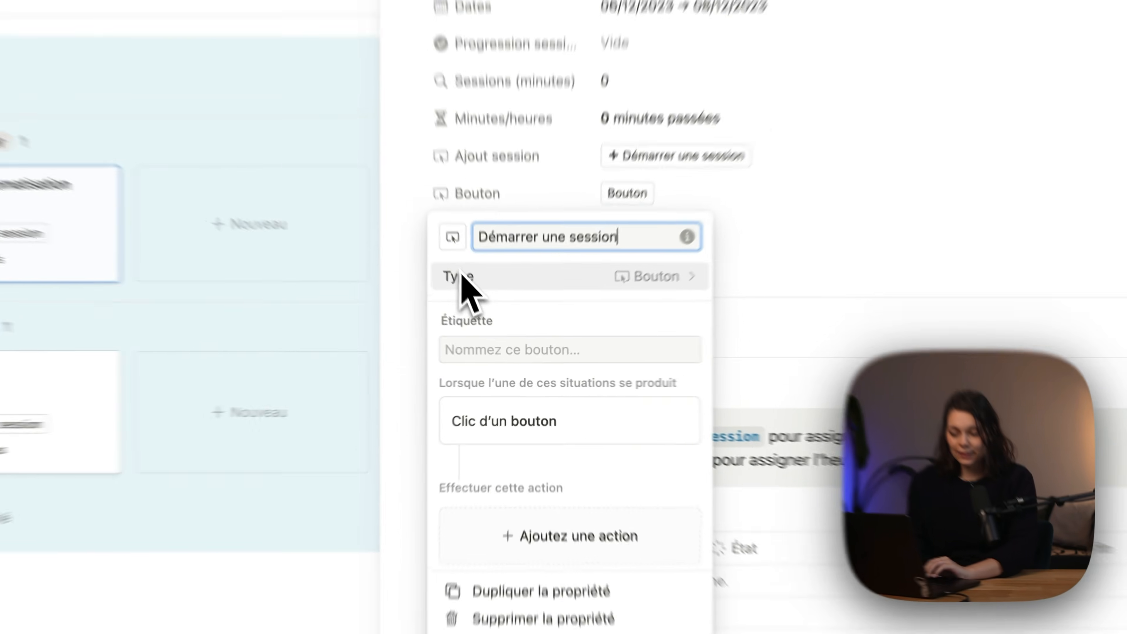
{"action": "key", "text": "Return"}
{"action": "left_click", "coordinate": [516, 278]}
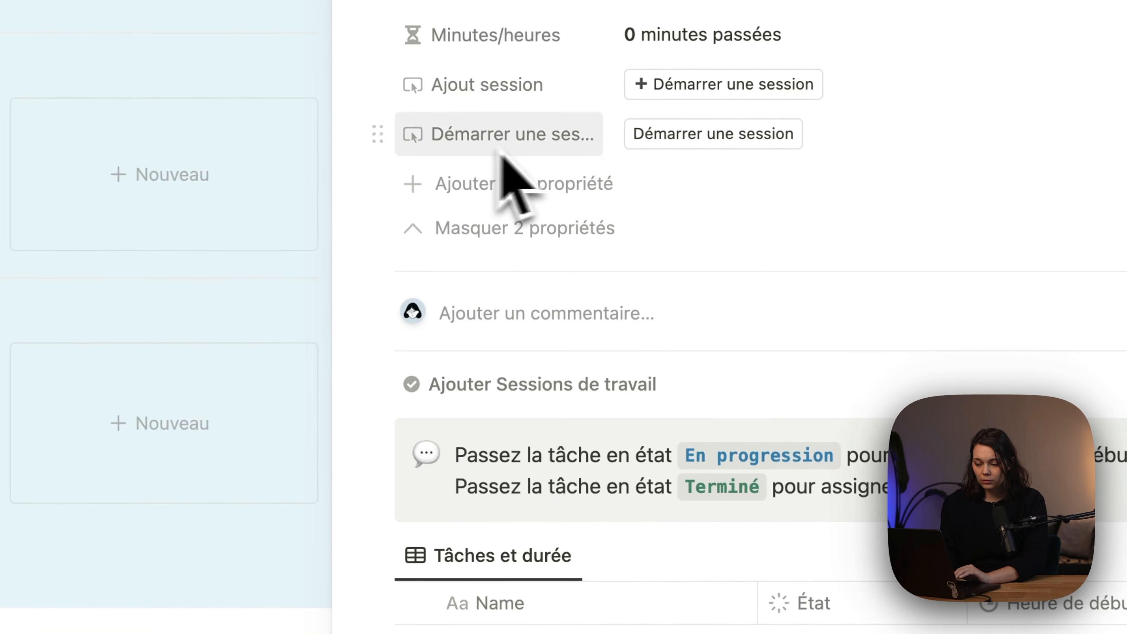
- Copy the property name "Démarrer une session" into the button's label and append a plus-sign emoji
{"action": "left_click", "coordinate": [546, 149]}
{"action": "left_click", "coordinate": [538, 240]}
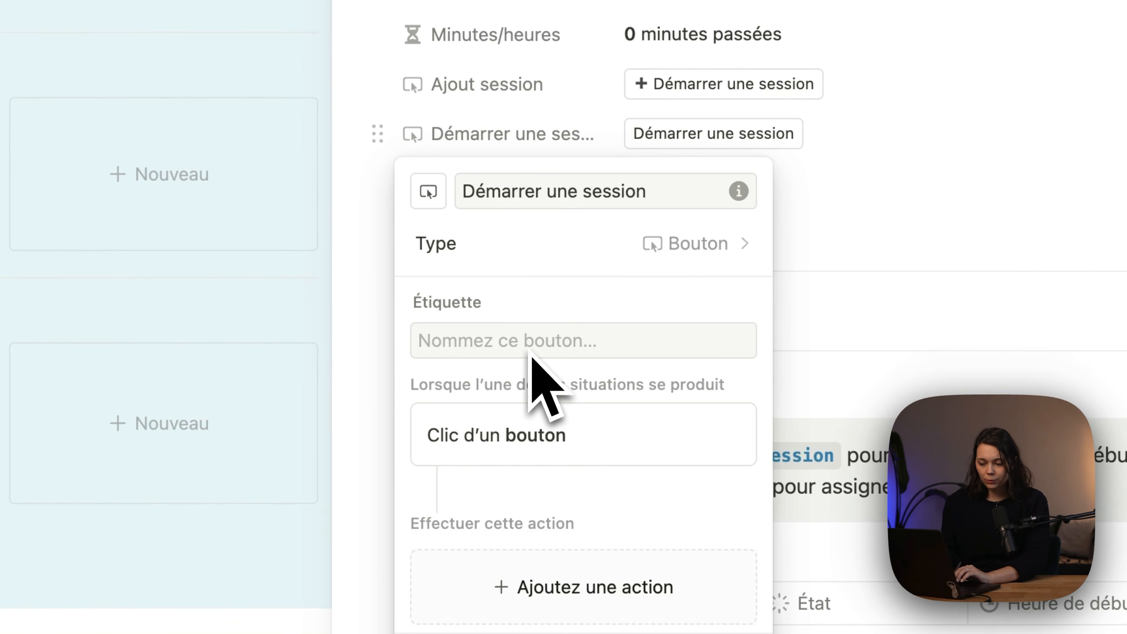
{"action": "left_click", "coordinate": [650, 202]}
{"action": "left_click_drag", "start_coordinate": [651, 202], "coordinate": [465, 302]}
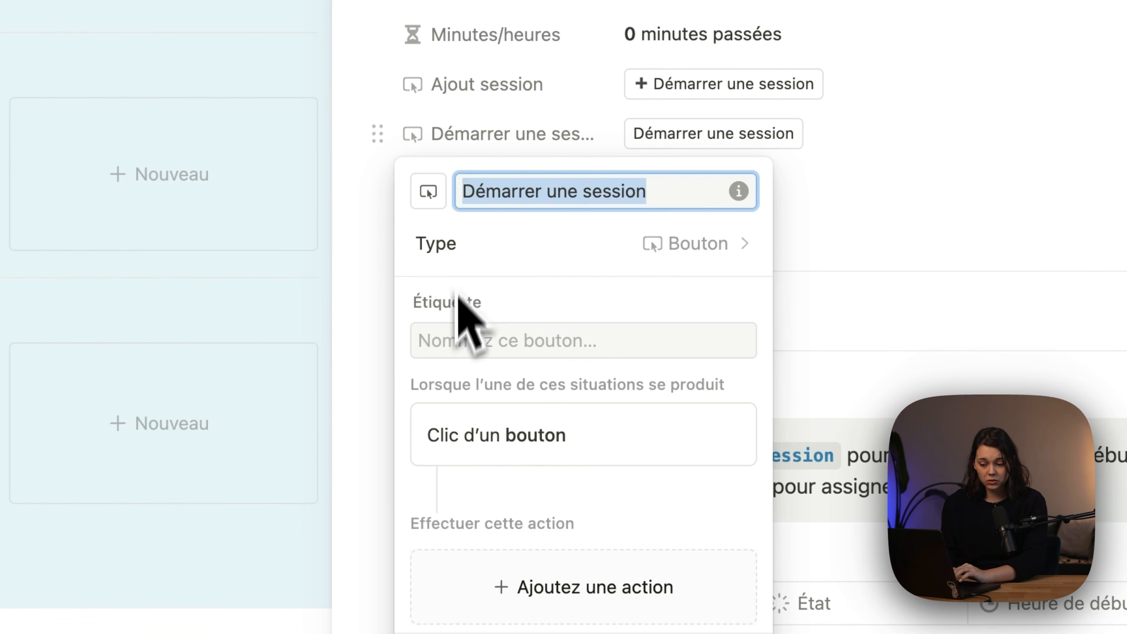
{"action": "key", "text": "super+c"}
{"action": "left_click", "coordinate": [446, 337]}
{"action": "key", "text": "super+v"}
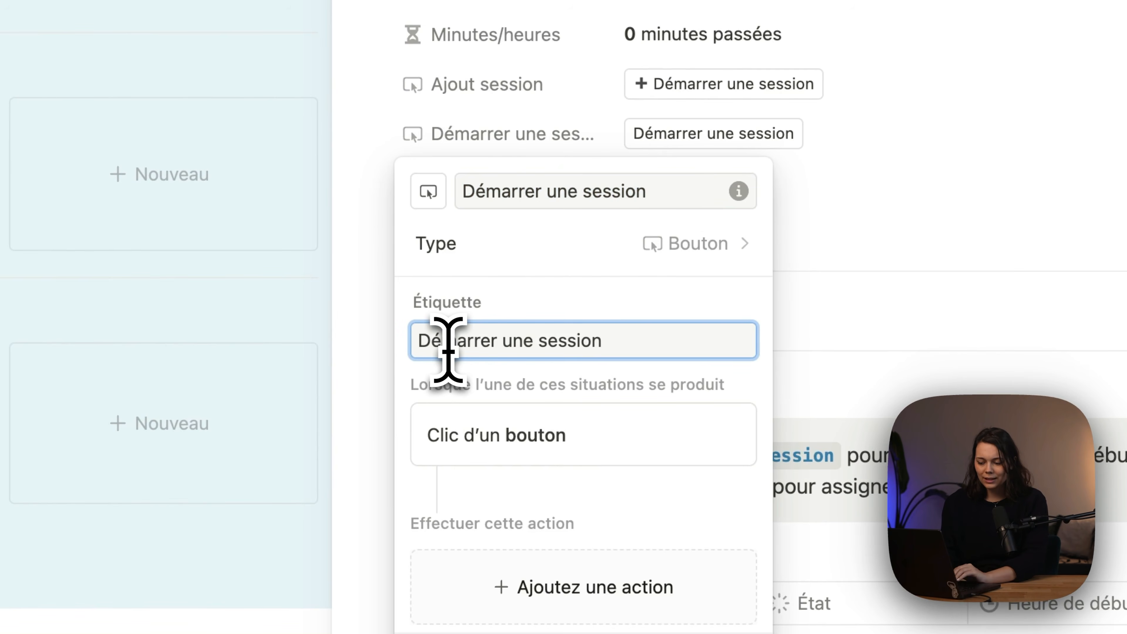
{"action": "key", "text": "ctrl+super+space"}
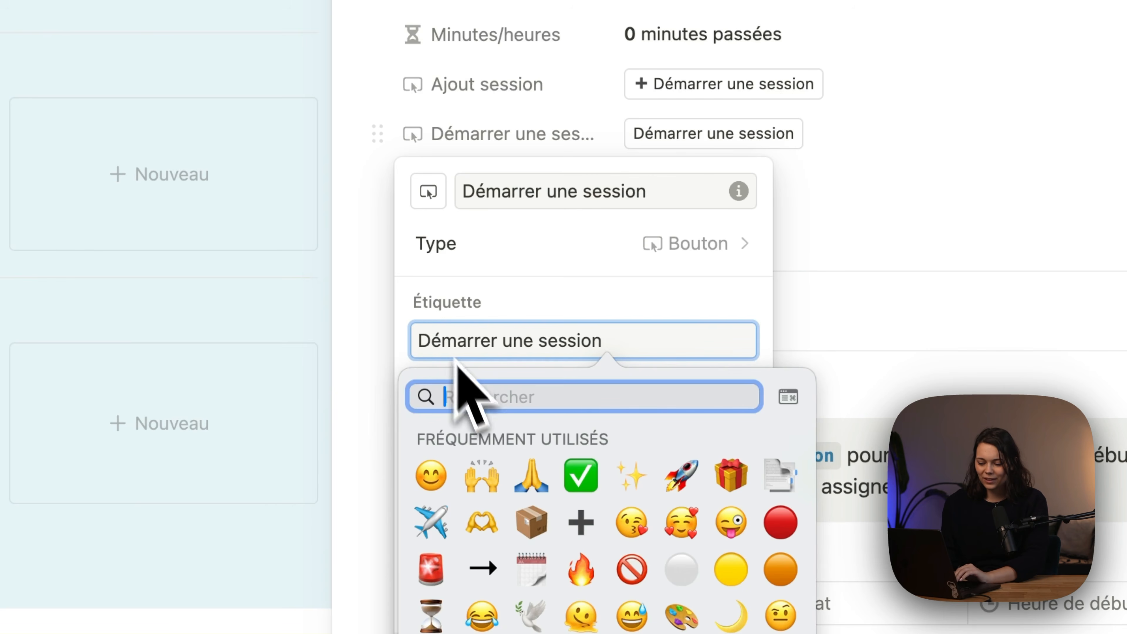
{"action": "left_click", "coordinate": [581, 523]}
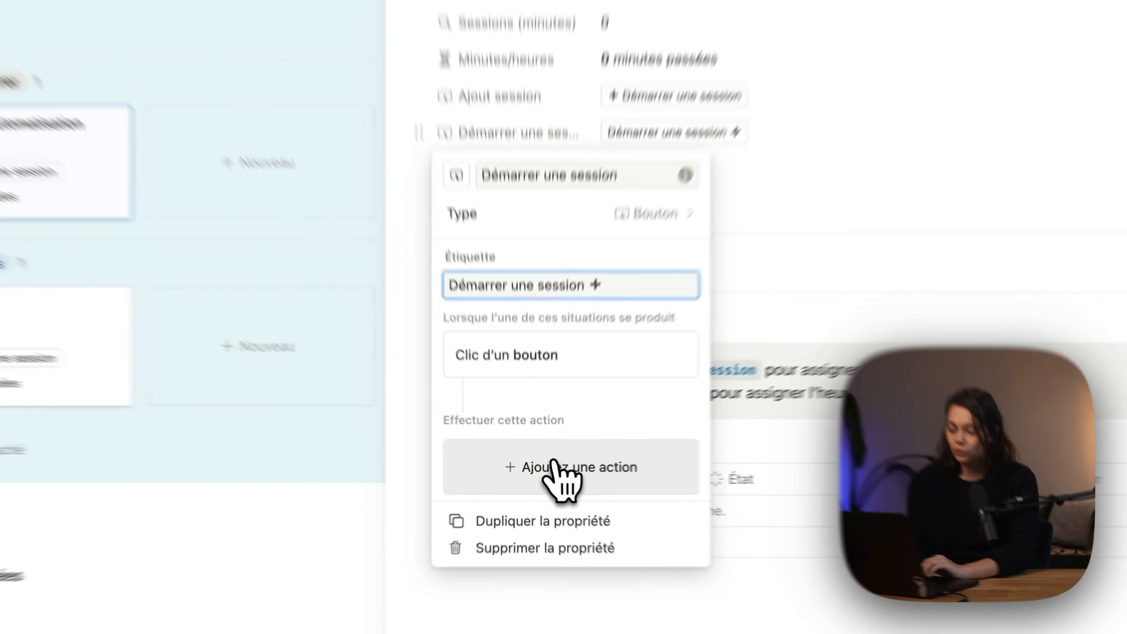
- Give the "Démarrer une session" button an action that adds a page to the "Ma liste de tâches" database
{"action": "left_click", "coordinate": [547, 469]}
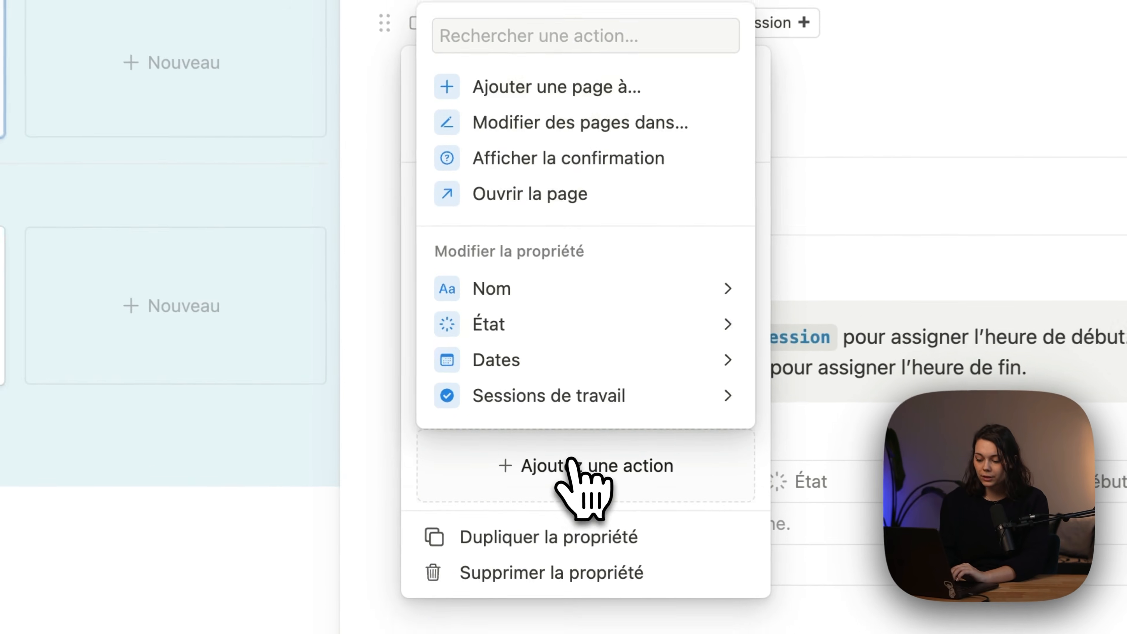
{"action": "left_click", "coordinate": [554, 80]}
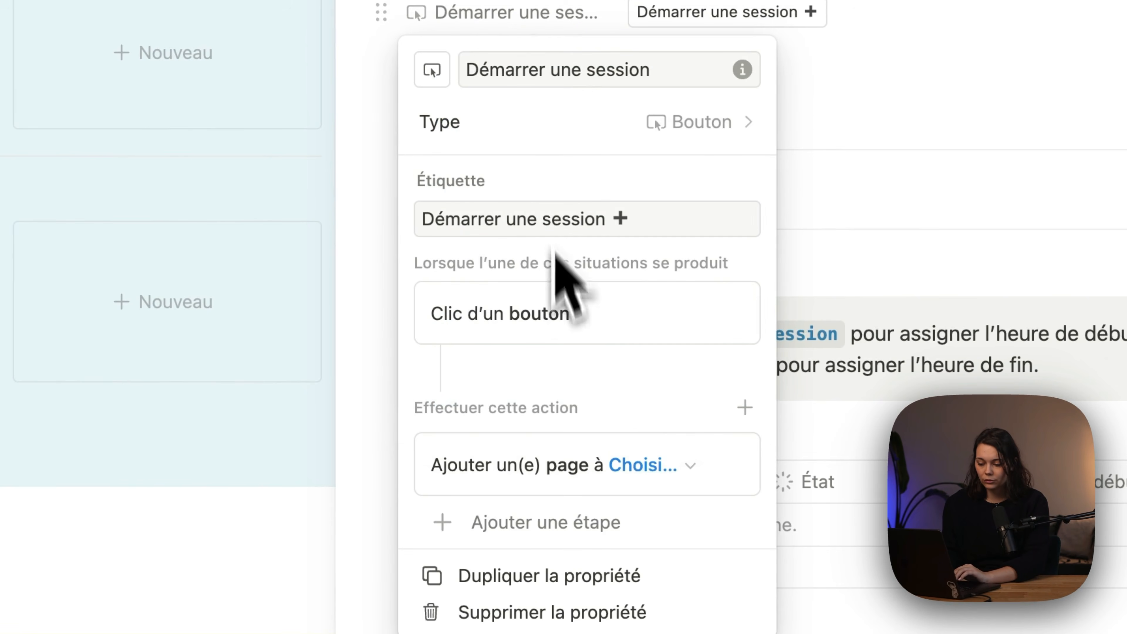
{"action": "left_click", "coordinate": [652, 465]}
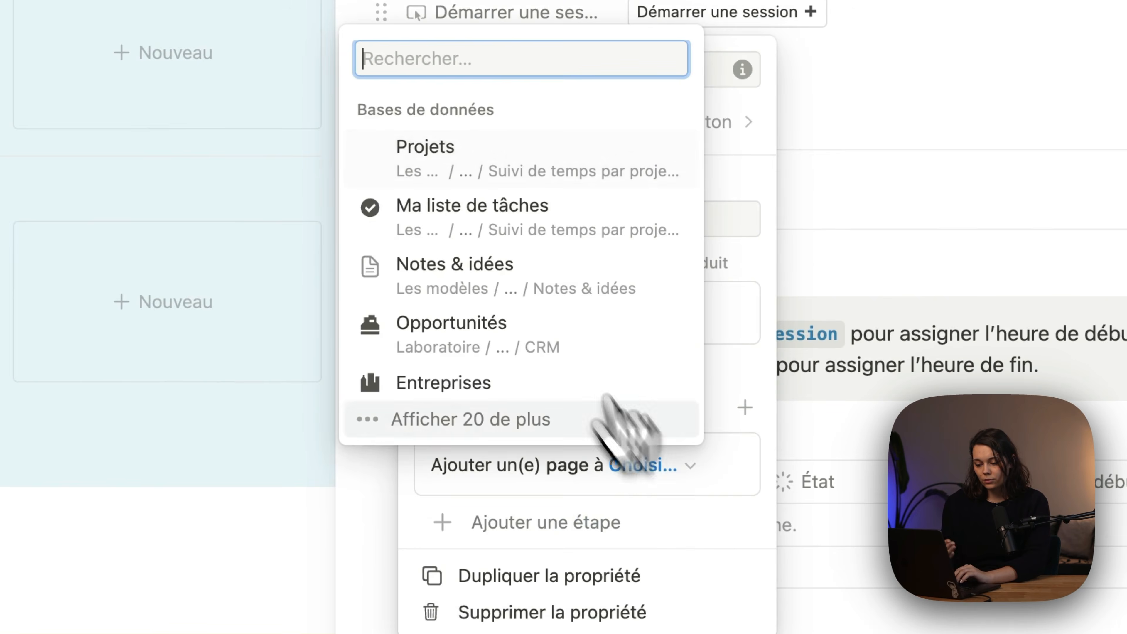
{"action": "left_click", "coordinate": [465, 197]}
{"action": "scroll", "coordinate": [683, 471], "scroll_direction": "down", "scroll_amount": 3}
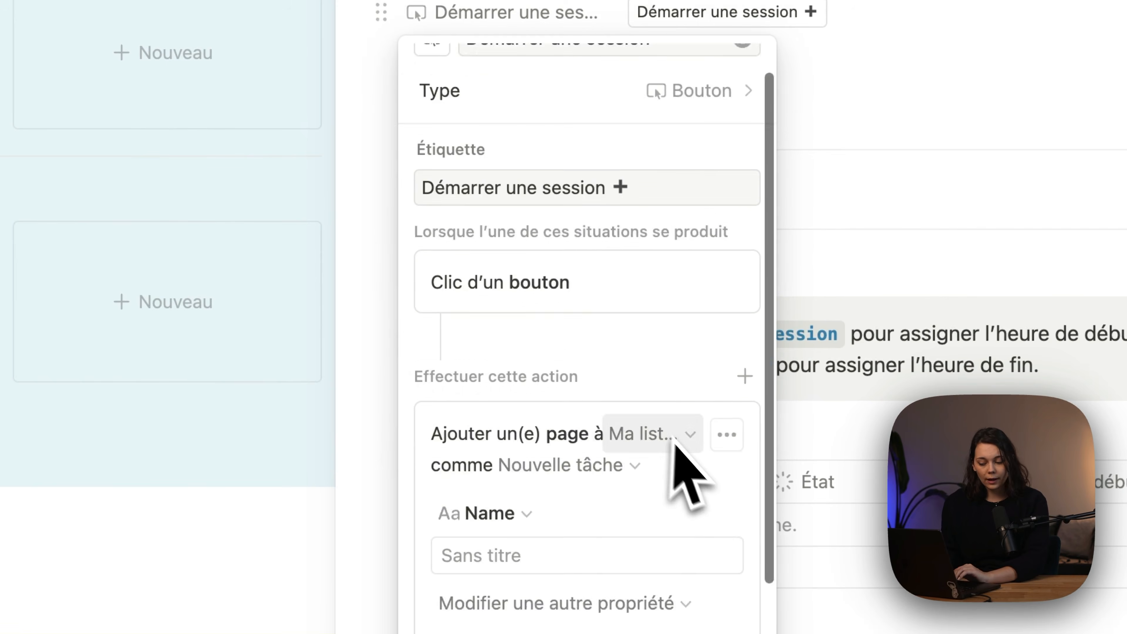
- Have the button's new page include the État property, set to "En progression"
{"action": "left_click", "coordinate": [502, 547]}
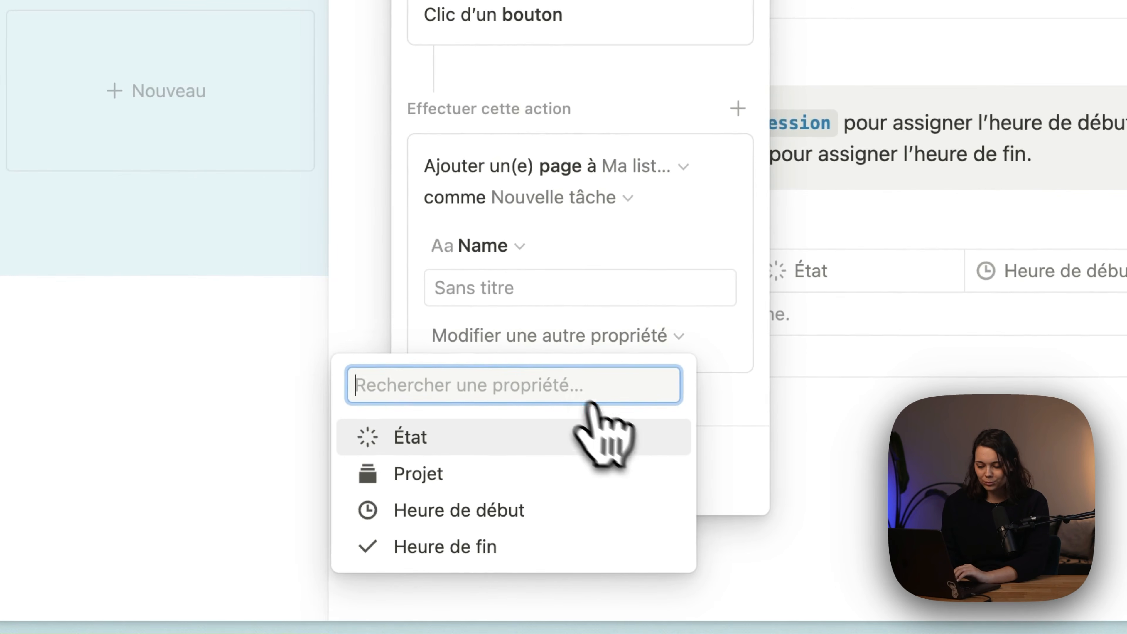
{"action": "left_click", "coordinate": [604, 440]}
{"action": "scroll", "coordinate": [586, 355], "scroll_direction": "down", "scroll_amount": 3}
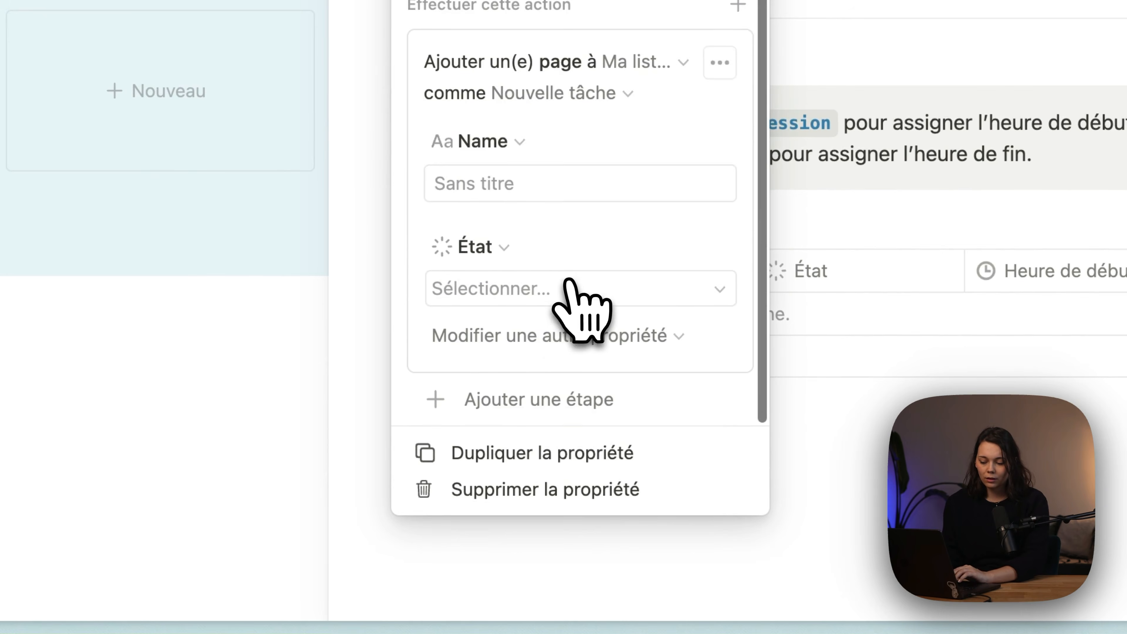
{"action": "left_click", "coordinate": [545, 293]}
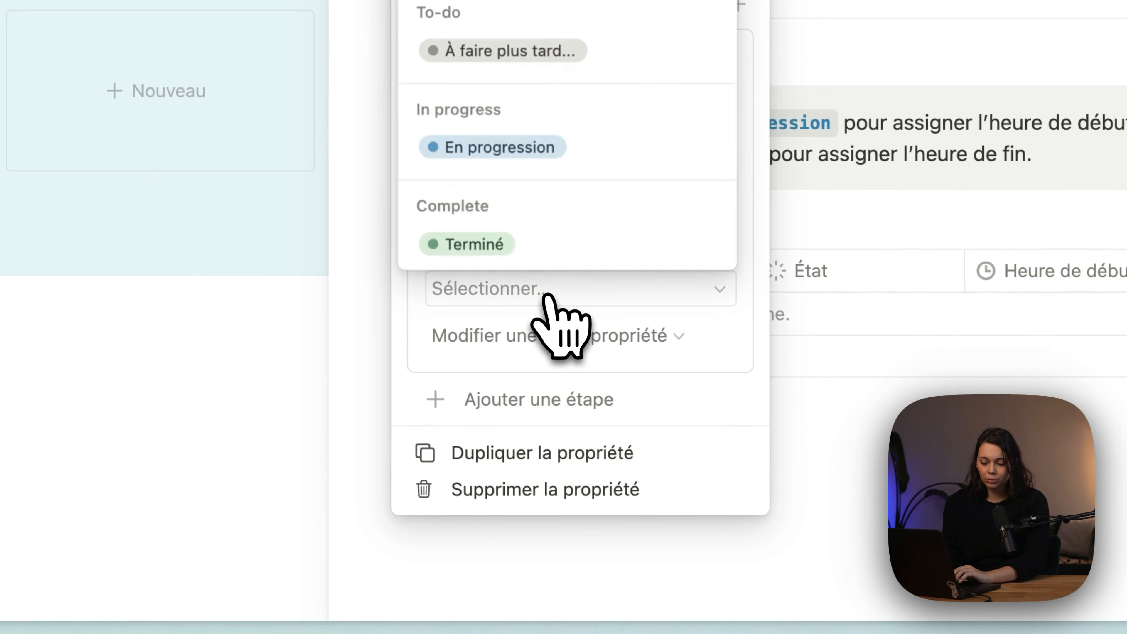
{"action": "left_click", "coordinate": [510, 153]}
- Add Heure de début to the button's new page with the value "Maintenant", and run the "Démarrer une session" button
{"action": "left_click", "coordinate": [568, 336]}
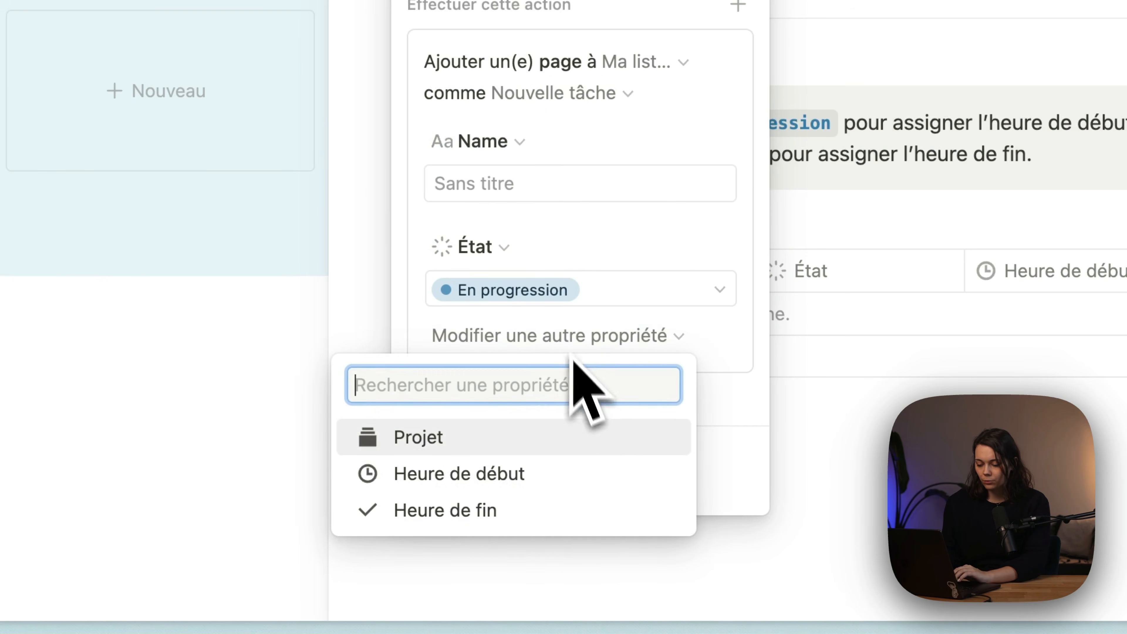
{"action": "left_click", "coordinate": [600, 486]}
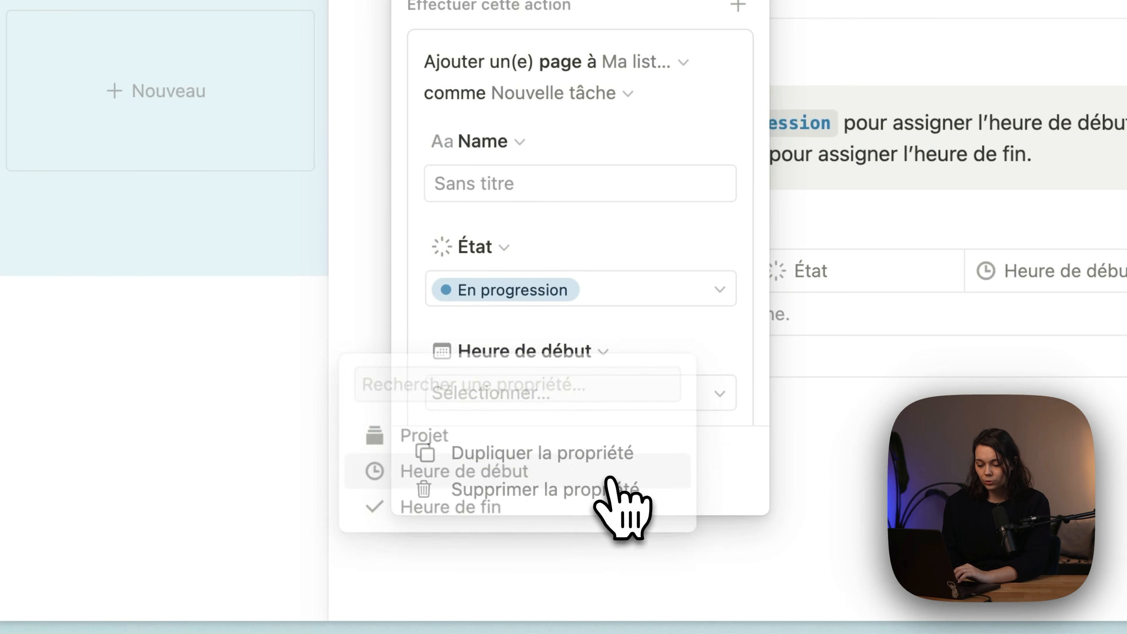
{"action": "left_click", "coordinate": [630, 394]}
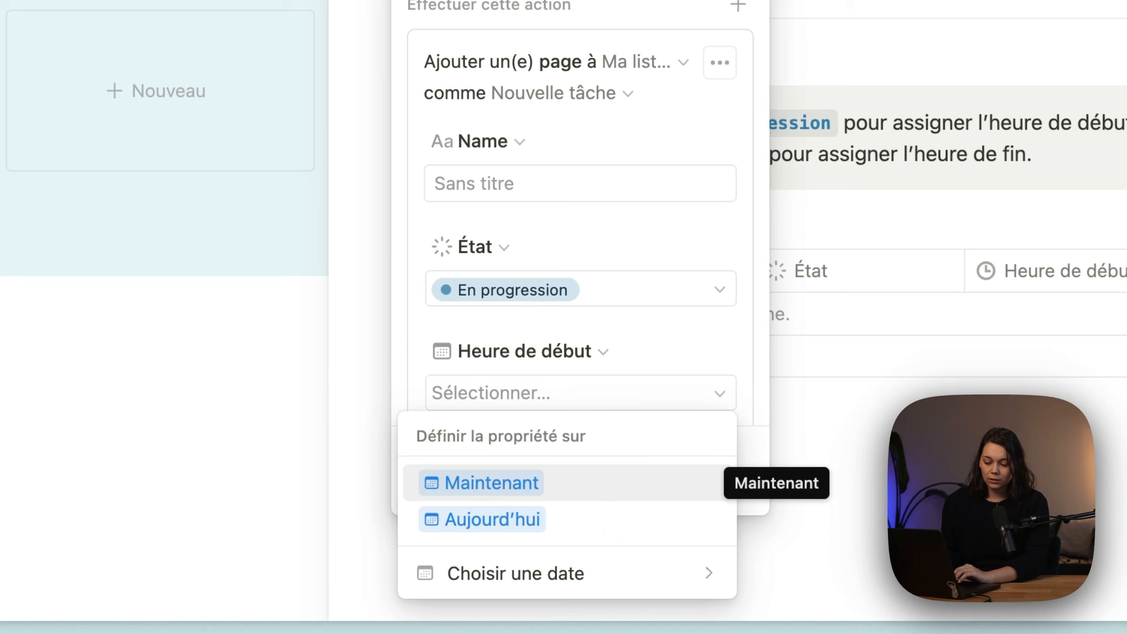
{"action": "left_click", "coordinate": [593, 492]}
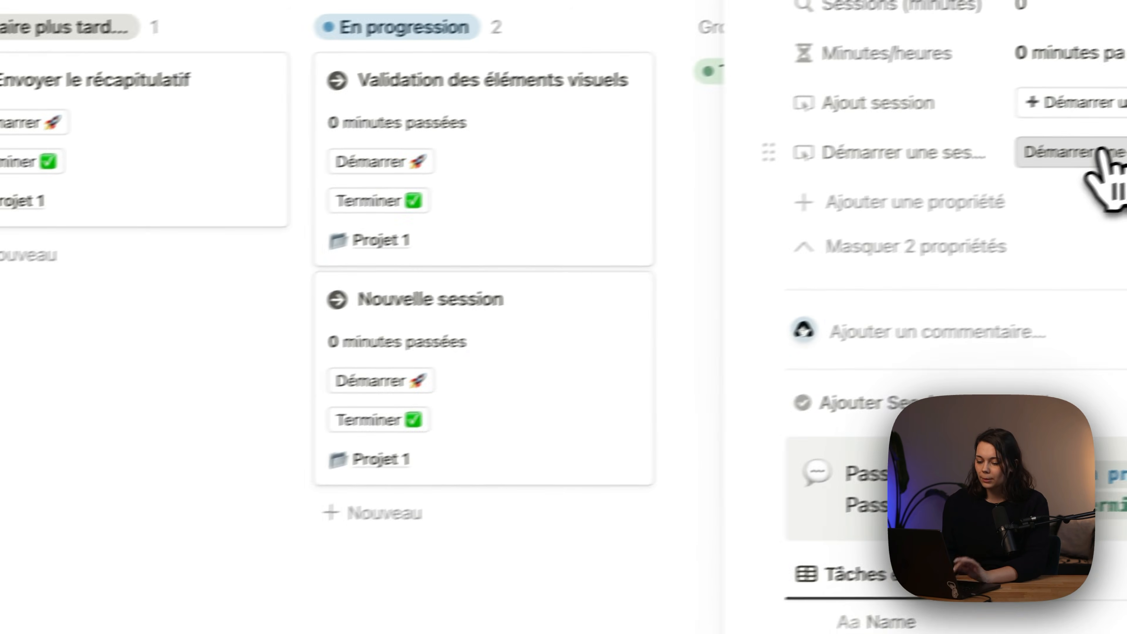
{"action": "left_click", "coordinate": [1090, 153]}
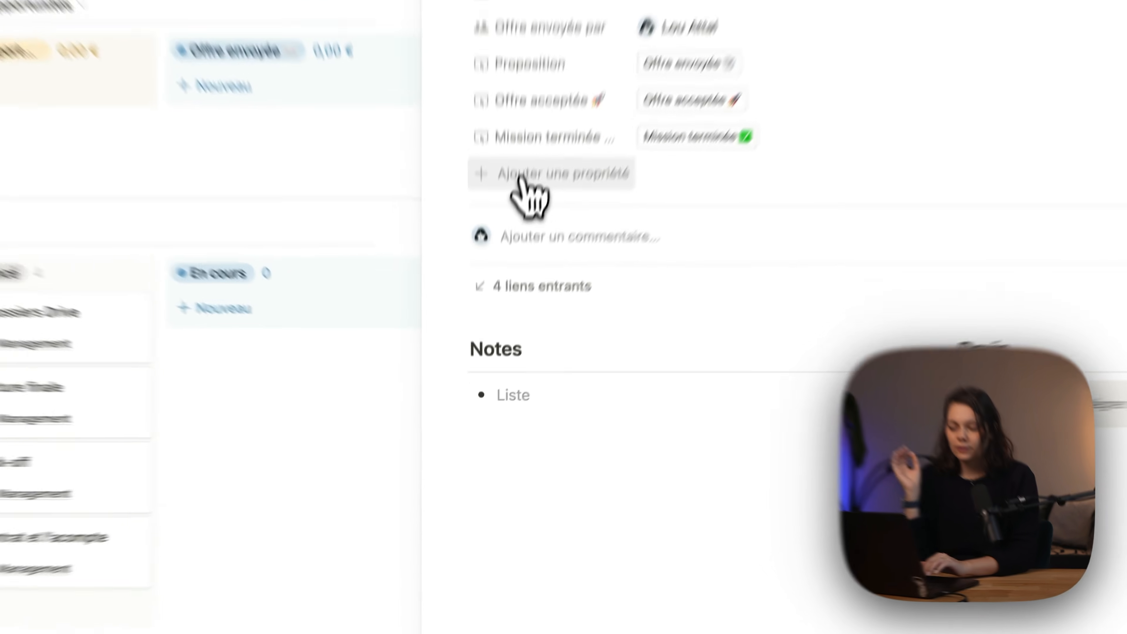
- Add an "Offre envoyée" button property to the Community Management opportunity, with an action setting État to "Offre envoyée ✉️"
{"action": "left_click", "coordinate": [500, 290]}
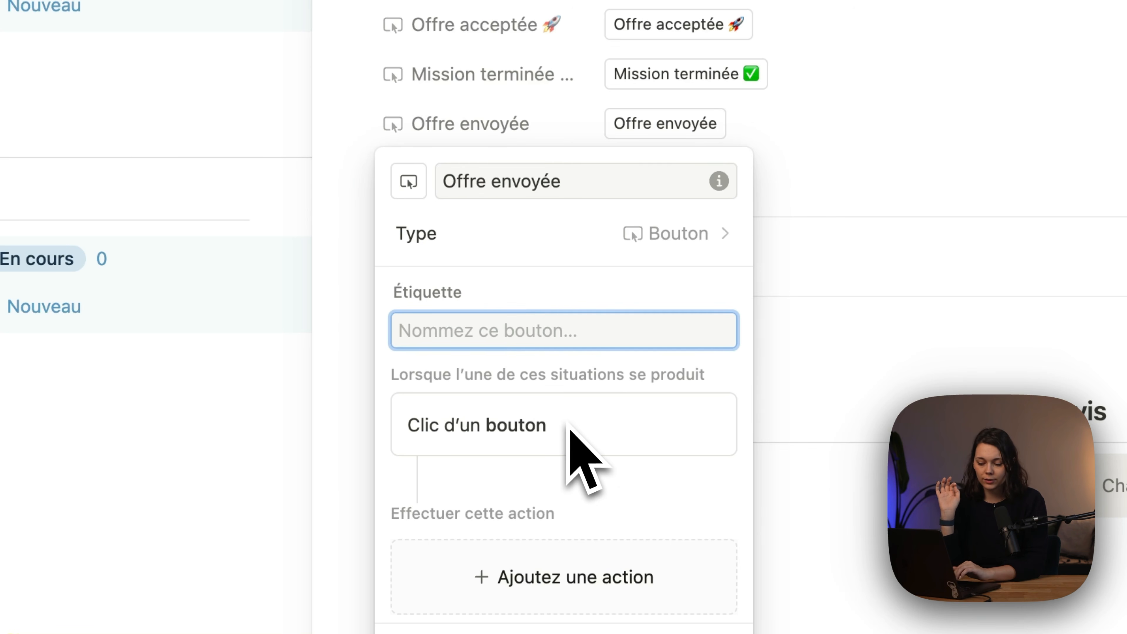
{"action": "left_click", "coordinate": [551, 465]}
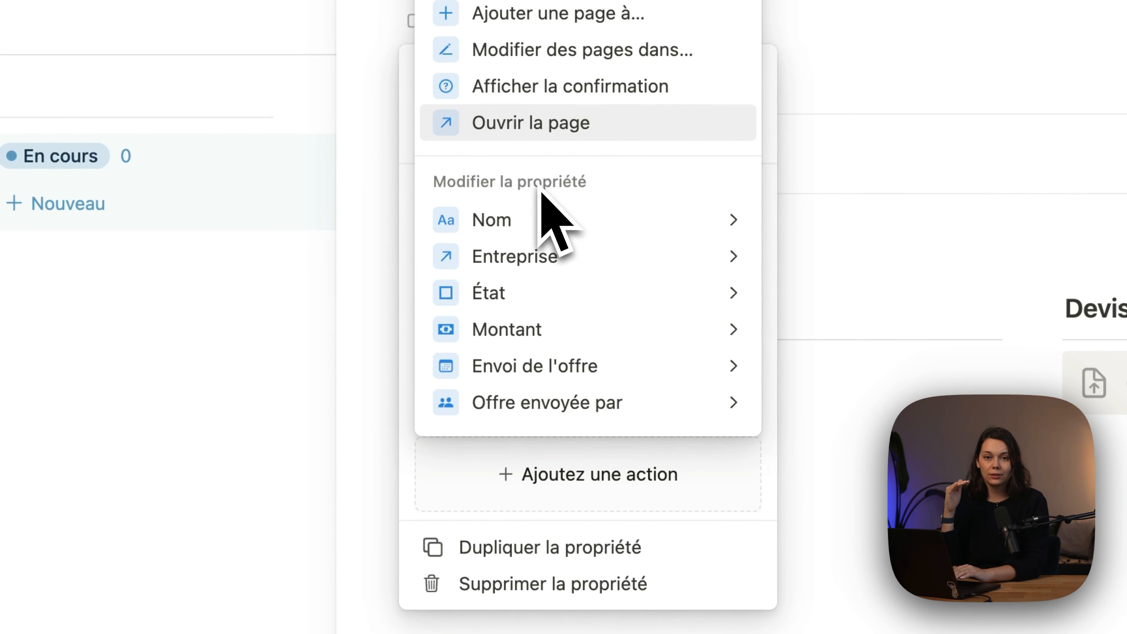
{"action": "left_click", "coordinate": [538, 301]}
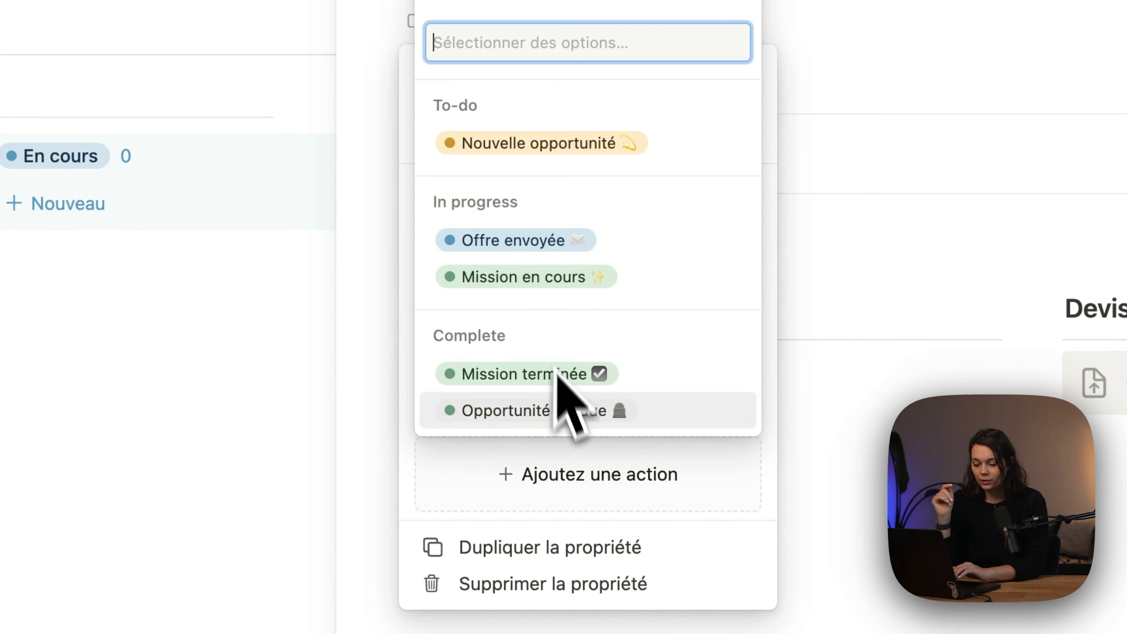
{"action": "left_click", "coordinate": [557, 246]}
{"action": "scroll", "coordinate": [558, 265], "scroll_direction": "down", "scroll_amount": 2}
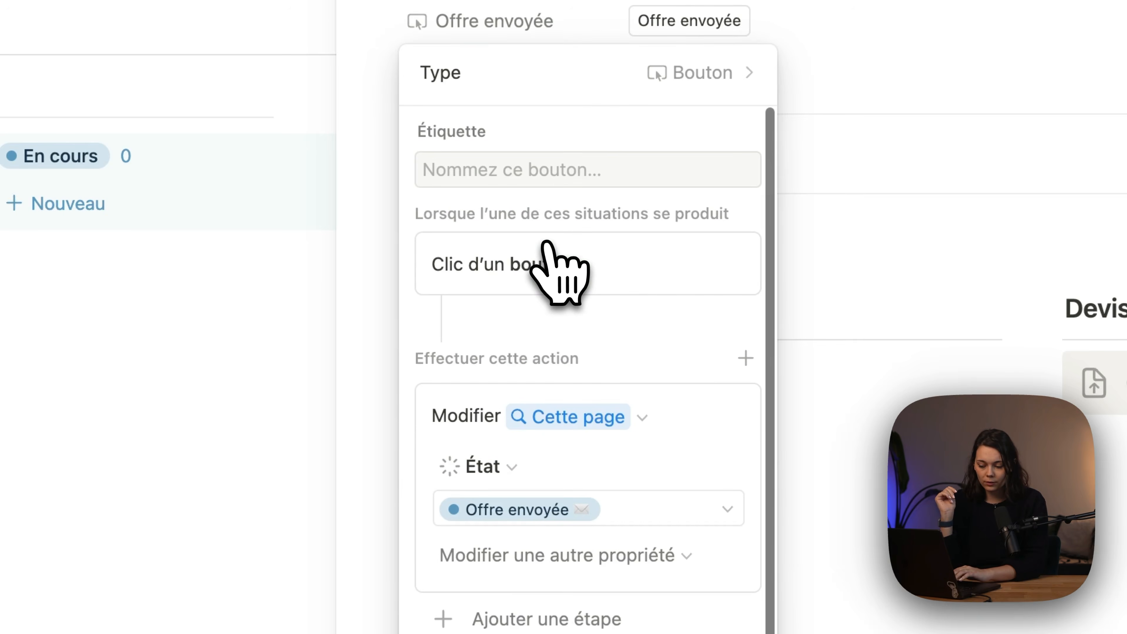
- Extend the "Offre envoyée" button's action so it sets Envoi de l'offre to "Aujourd'hui"
{"action": "left_click", "coordinate": [656, 415]}
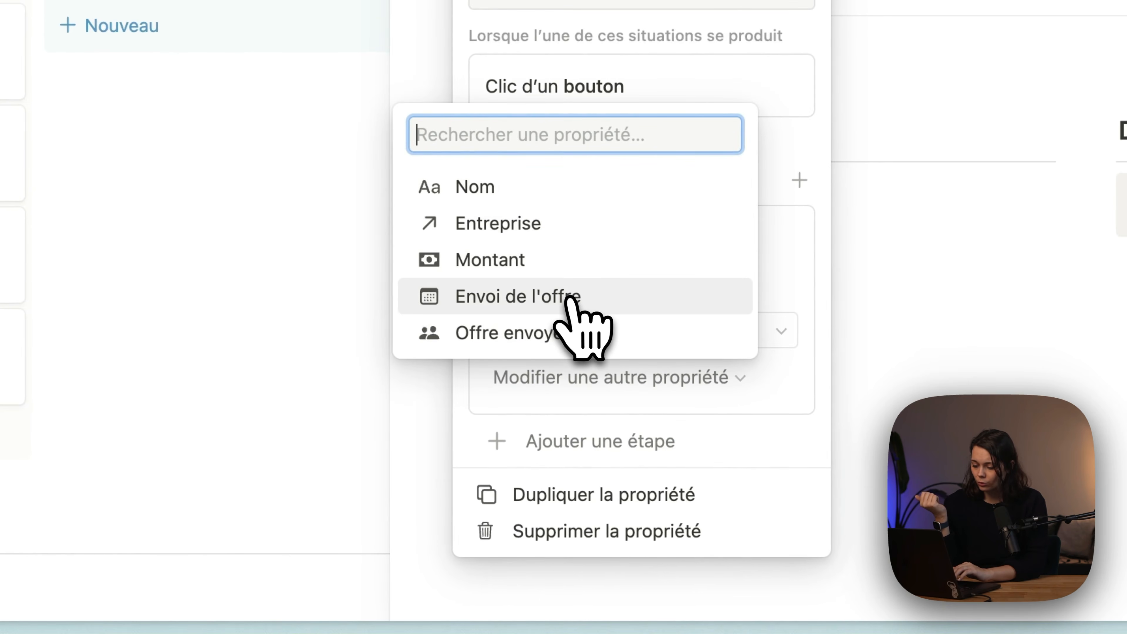
{"action": "left_click", "coordinate": [576, 309]}
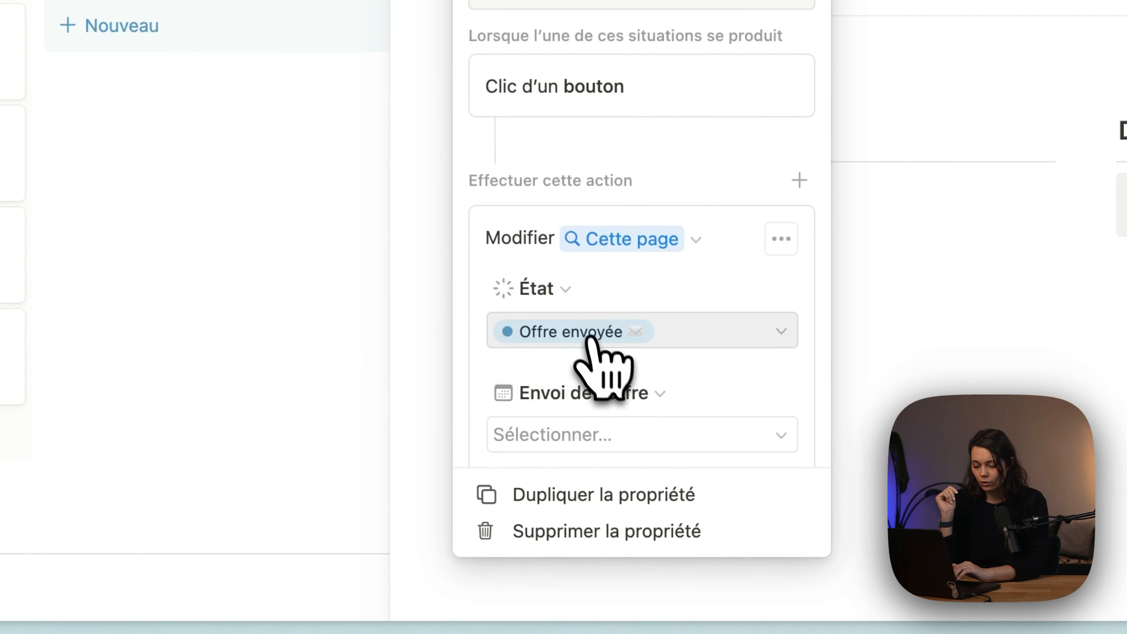
{"action": "scroll", "coordinate": [608, 364], "scroll_direction": "down", "scroll_amount": 3}
{"action": "left_click", "coordinate": [606, 336]}
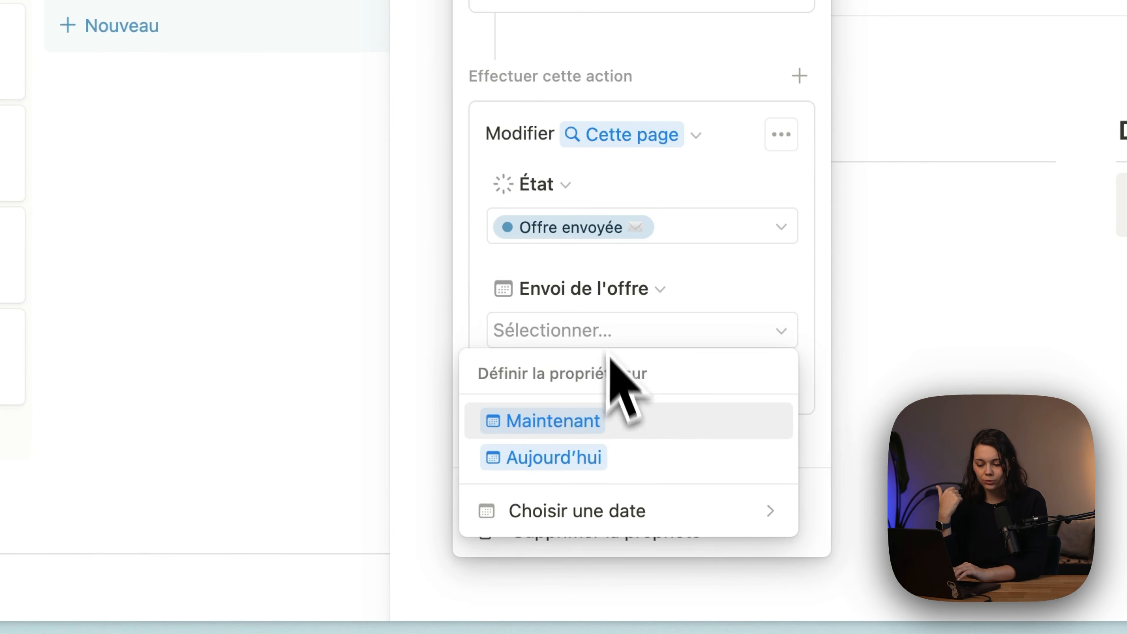
{"action": "left_click", "coordinate": [639, 448]}
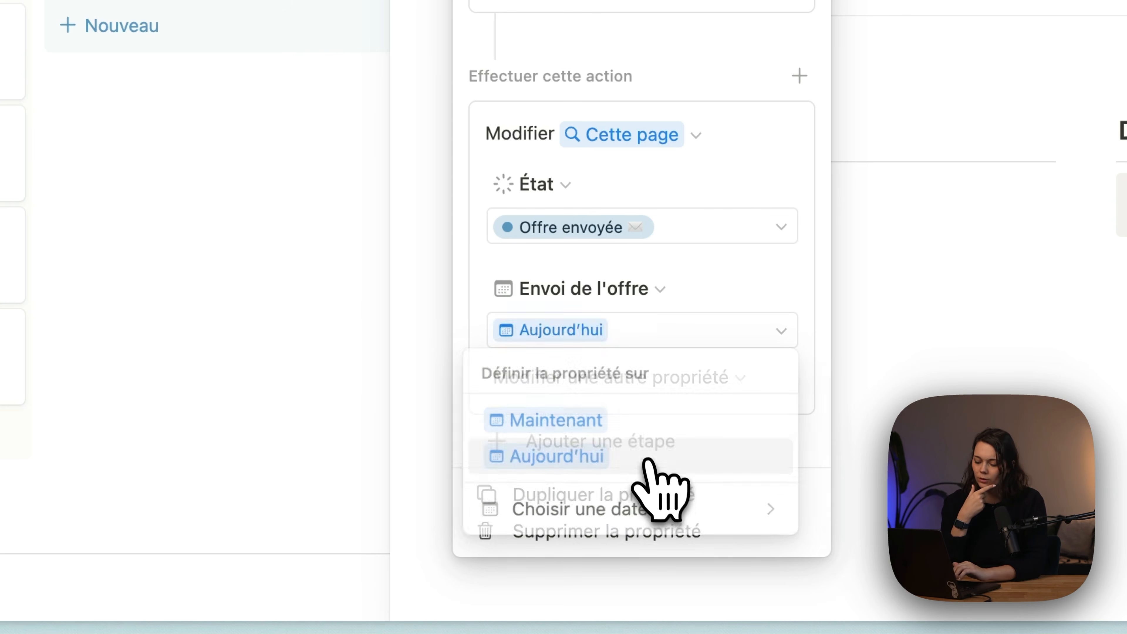
- Make the "Offre envoyée" button also replace Offre envoyée par with "Personne ayant cliqué sur le bouton"
{"action": "left_click", "coordinate": [618, 377]}
{"action": "left_click", "coordinate": [594, 332]}
{"action": "scroll", "coordinate": [656, 439], "scroll_direction": "down", "scroll_amount": 3}
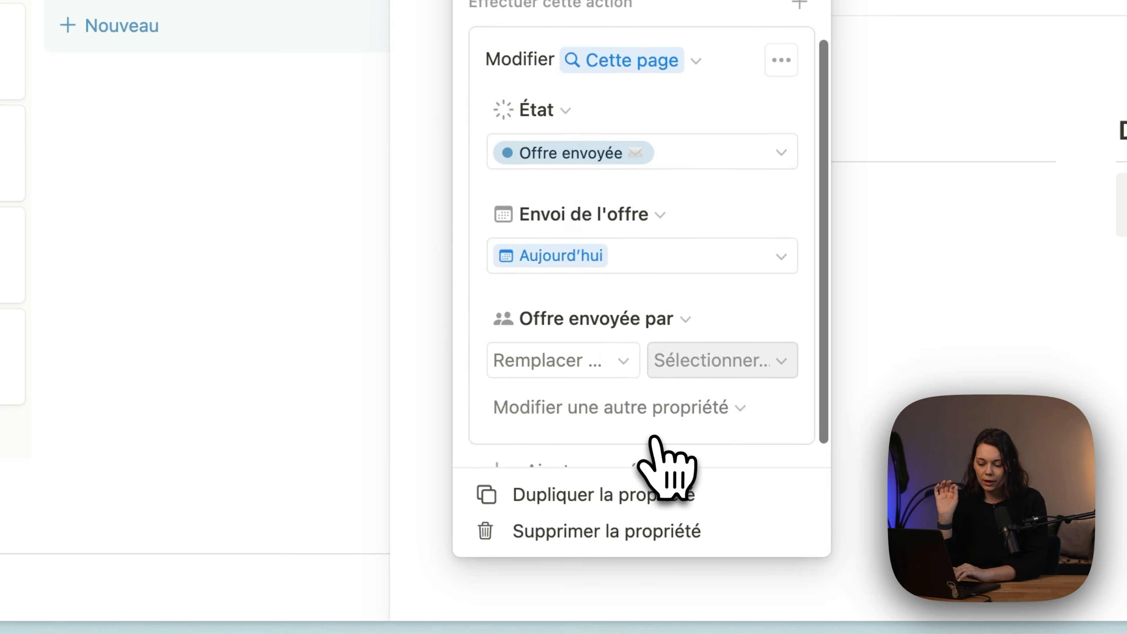
{"action": "left_click", "coordinate": [595, 331]}
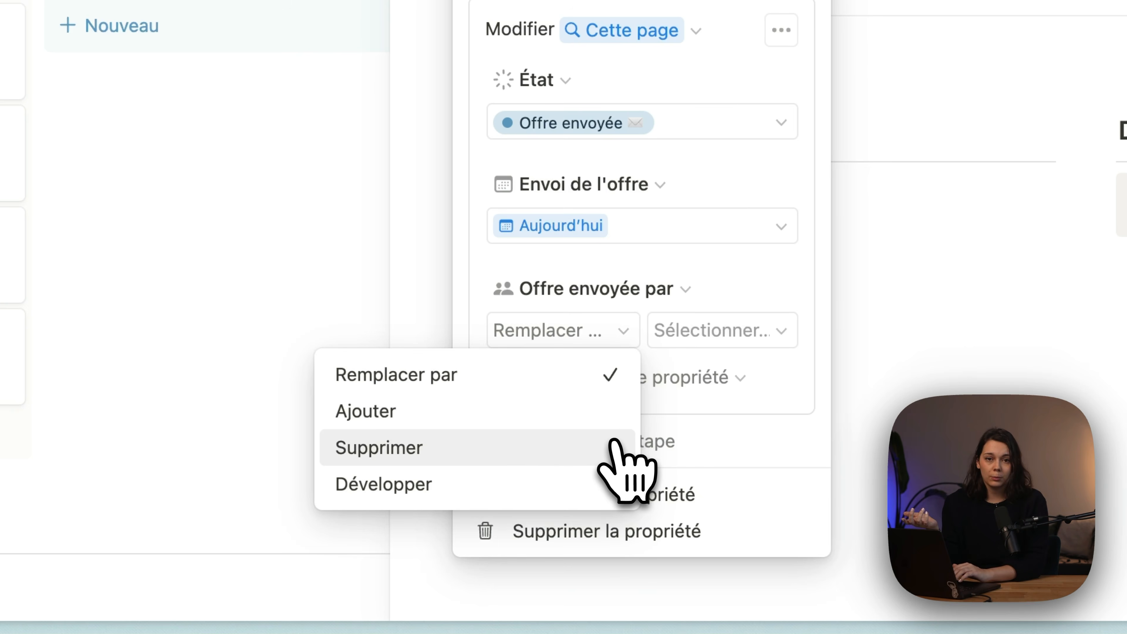
{"action": "left_click", "coordinate": [622, 485]}
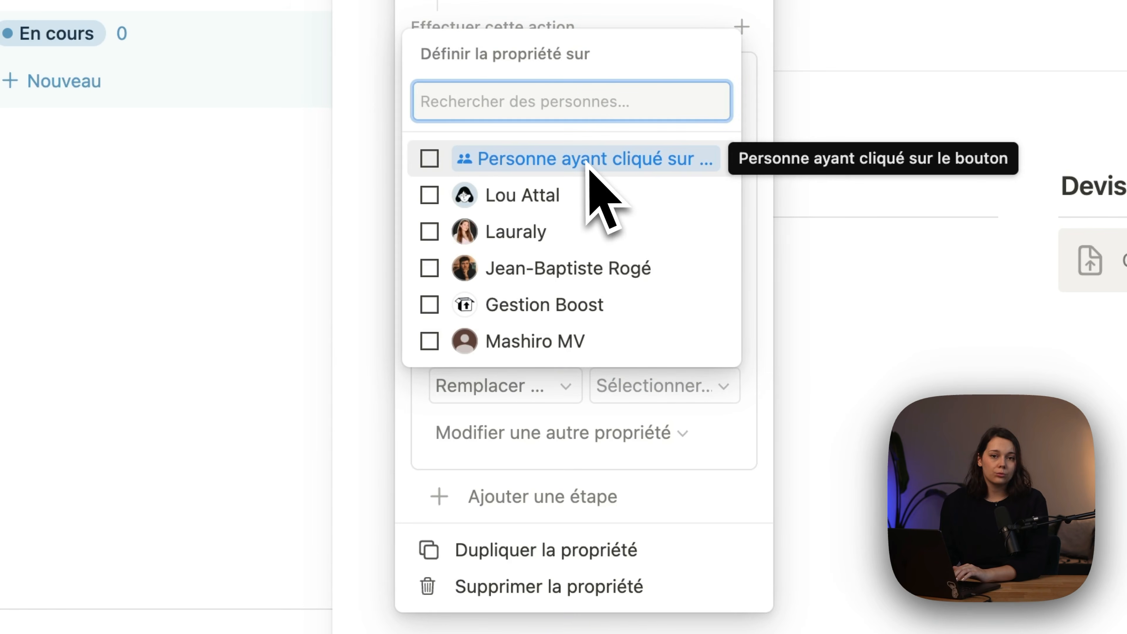
{"action": "left_click", "coordinate": [568, 155]}
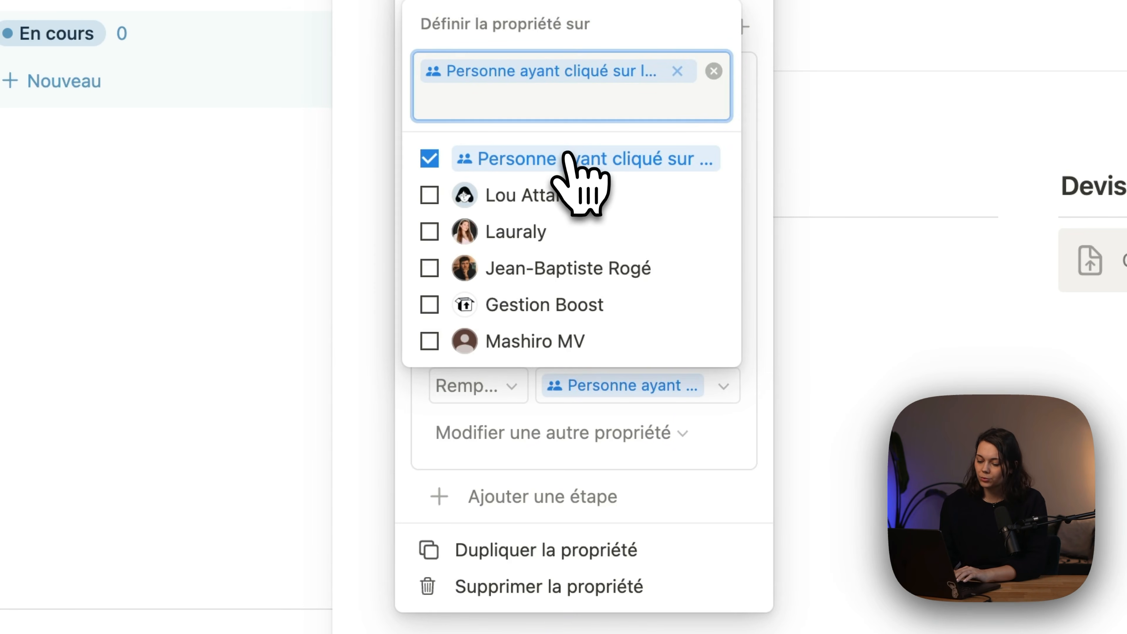
{"action": "left_click", "coordinate": [587, 402]}
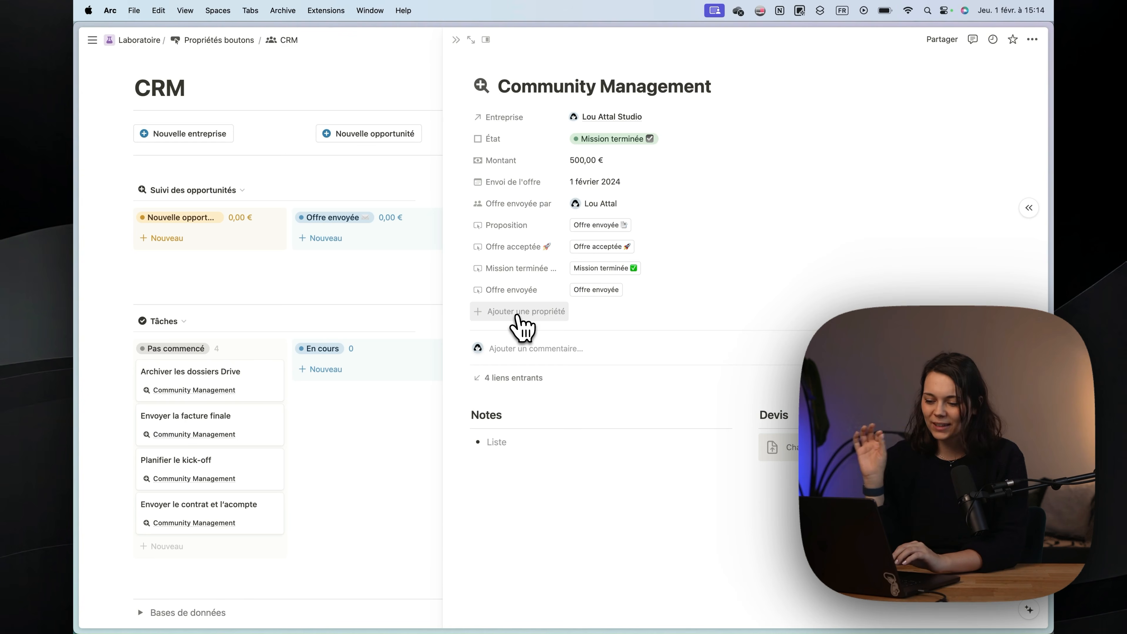
- Add another property of type Bouton to the Community Management opportunity and name it "Offre acceptée"
{"action": "left_click", "coordinate": [517, 313]}
{"action": "scroll", "coordinate": [546, 461], "scroll_direction": "down", "scroll_amount": 10}
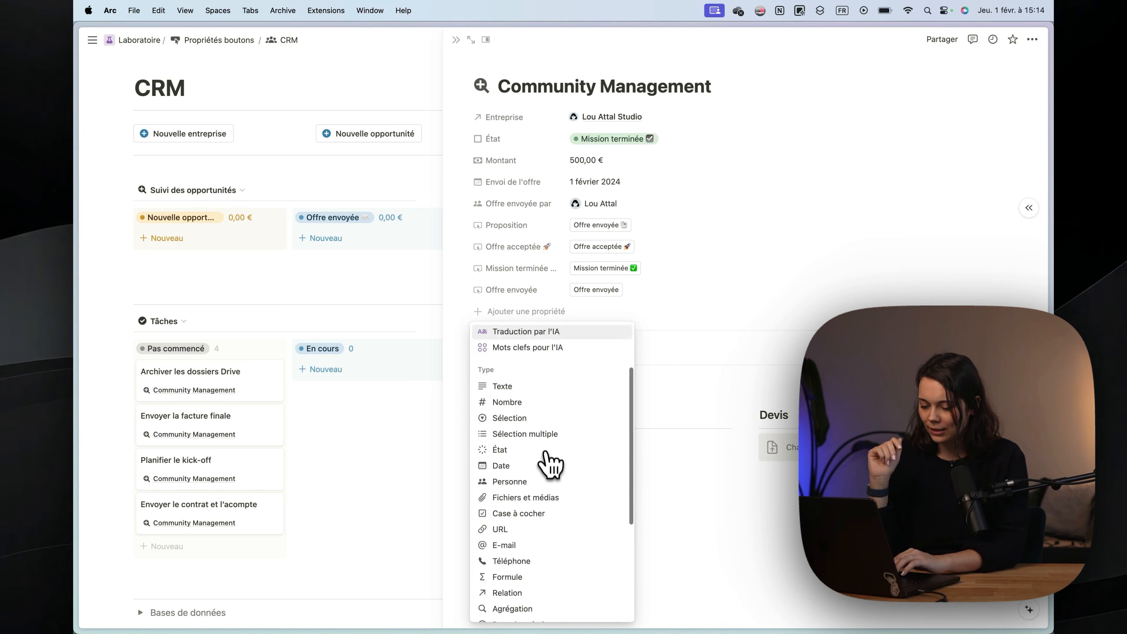
{"action": "left_click", "coordinate": [554, 505]}
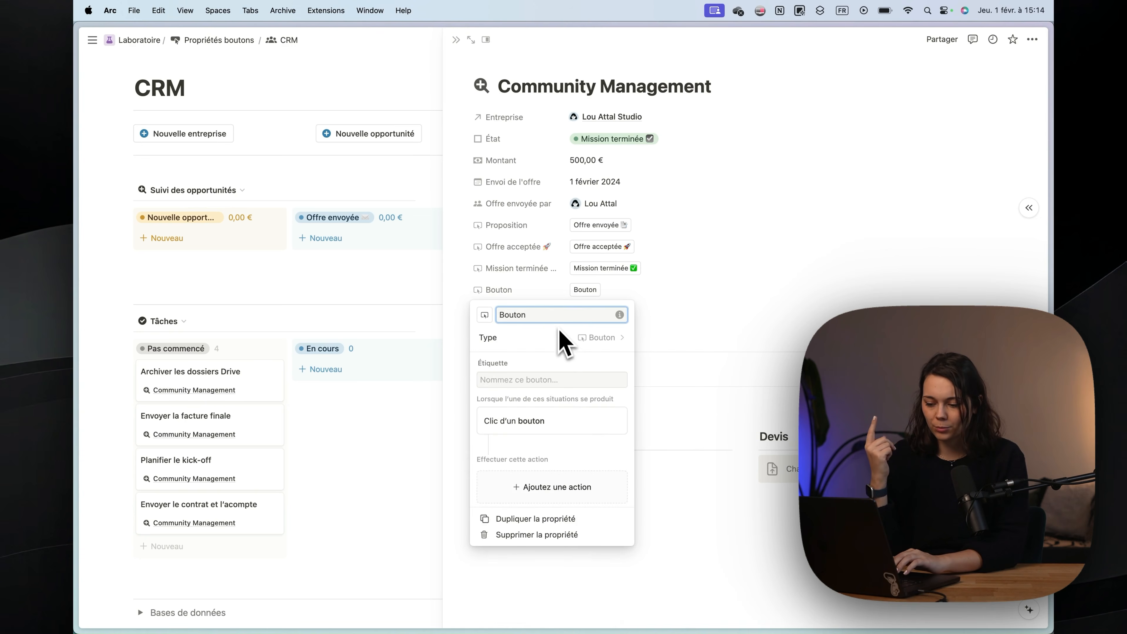
{"action": "double_click", "coordinate": [528, 317]}
{"action": "type", "text": "Offre acceptée"}
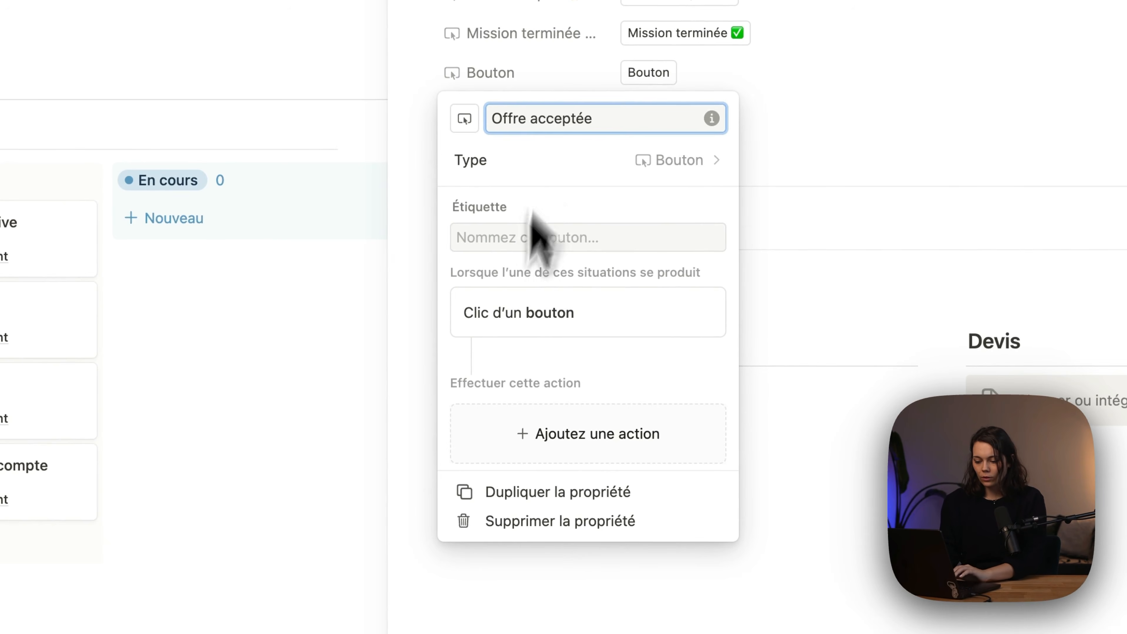
- Give the "Offre acceptée" button an action that sets État to "Mission en cours ✨"
{"action": "left_click", "coordinate": [535, 450]}
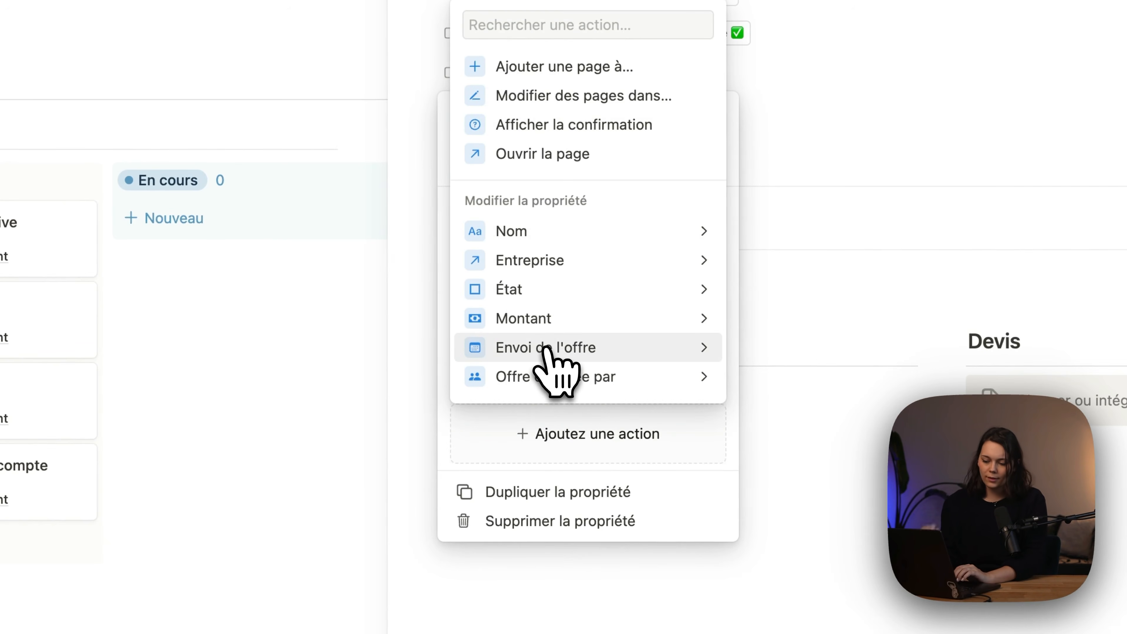
{"action": "left_click", "coordinate": [539, 289]}
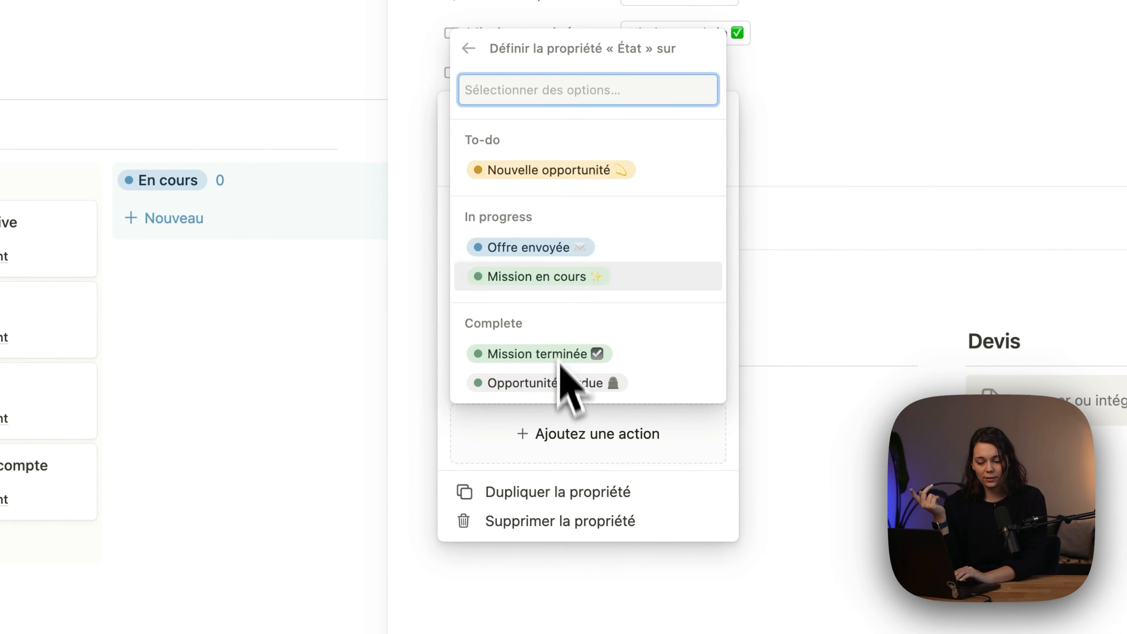
{"action": "left_click", "coordinate": [537, 279]}
{"action": "scroll", "coordinate": [564, 337], "scroll_direction": "down", "scroll_amount": 2}
- Add a second action to the "Offre acceptée" button that creates a page named "Planifier le kick-off" in the Tâches database
{"action": "left_click", "coordinate": [595, 549]}
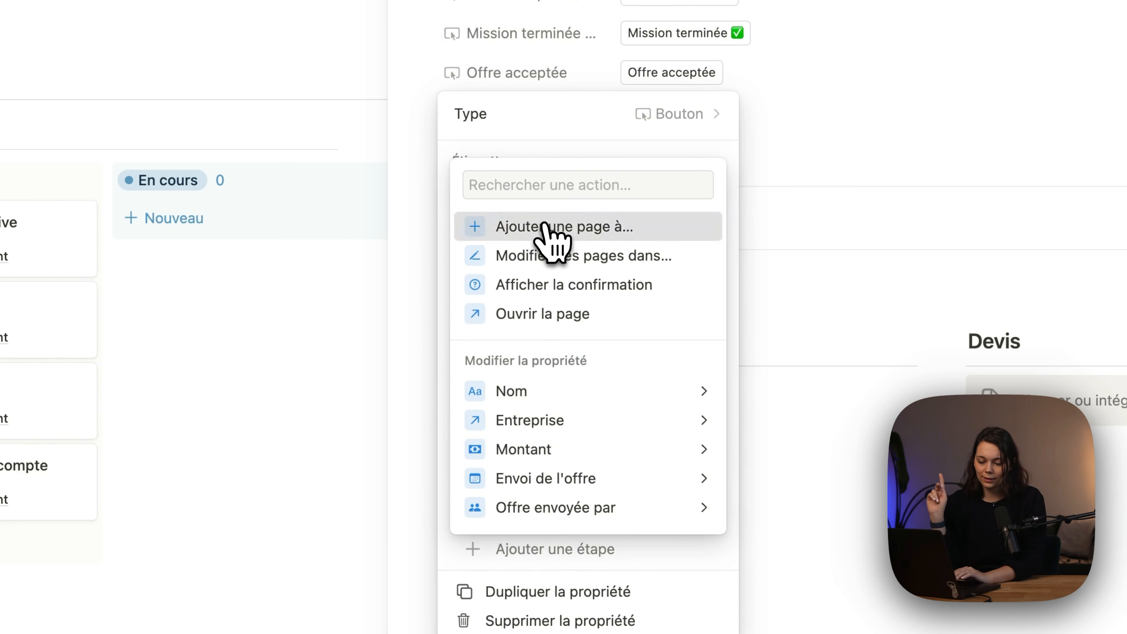
{"action": "left_click", "coordinate": [545, 225]}
{"action": "scroll", "coordinate": [616, 413], "scroll_direction": "down", "scroll_amount": 2}
{"action": "left_click", "coordinate": [627, 510]}
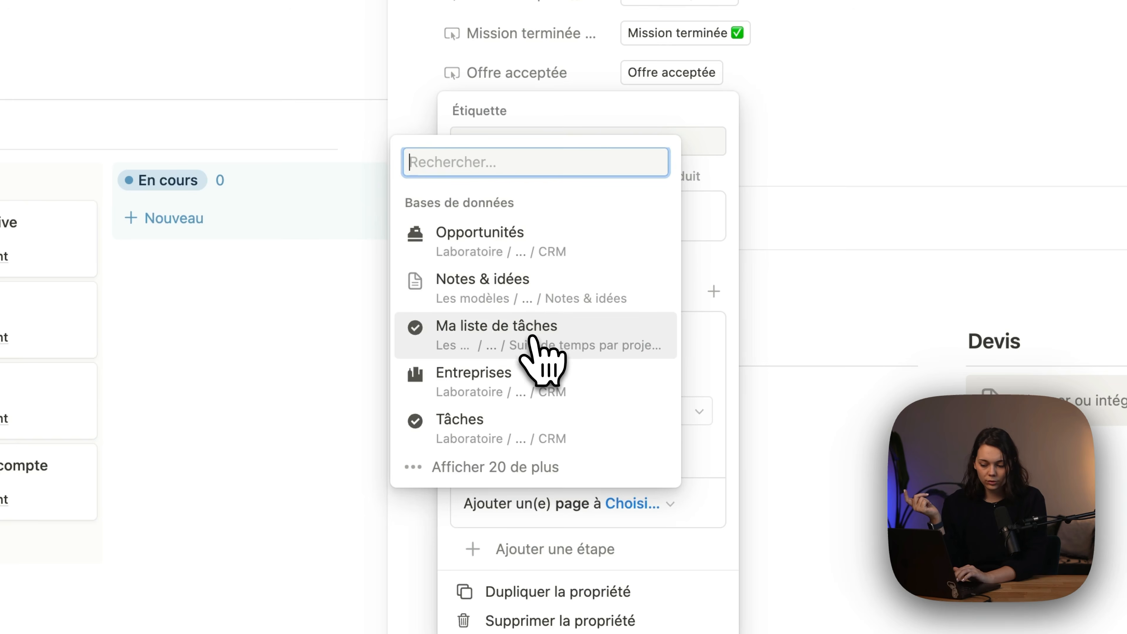
{"action": "left_click", "coordinate": [552, 424]}
{"action": "scroll", "coordinate": [579, 479], "scroll_direction": "down", "scroll_amount": 1}
{"action": "left_click", "coordinate": [560, 460]}
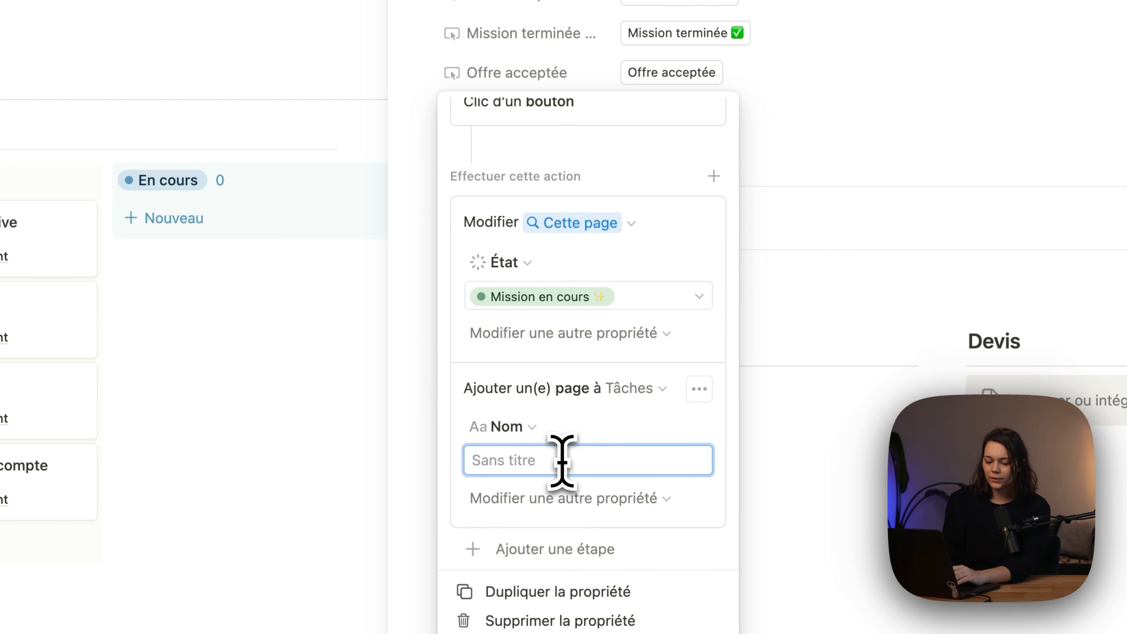
{"action": "type", "text": "Planifier le kick-off"}
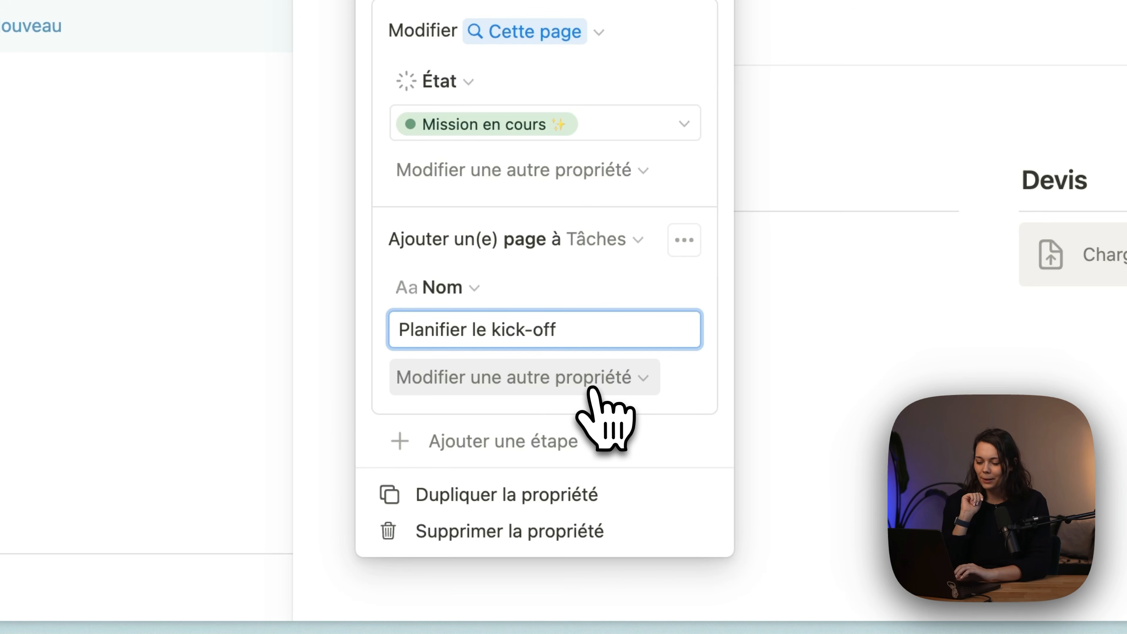
- Link the "Planifier le kick-off" task to the current opportunity by setting its Opportunité relation to "Cette page"
{"action": "left_click", "coordinate": [590, 386]}
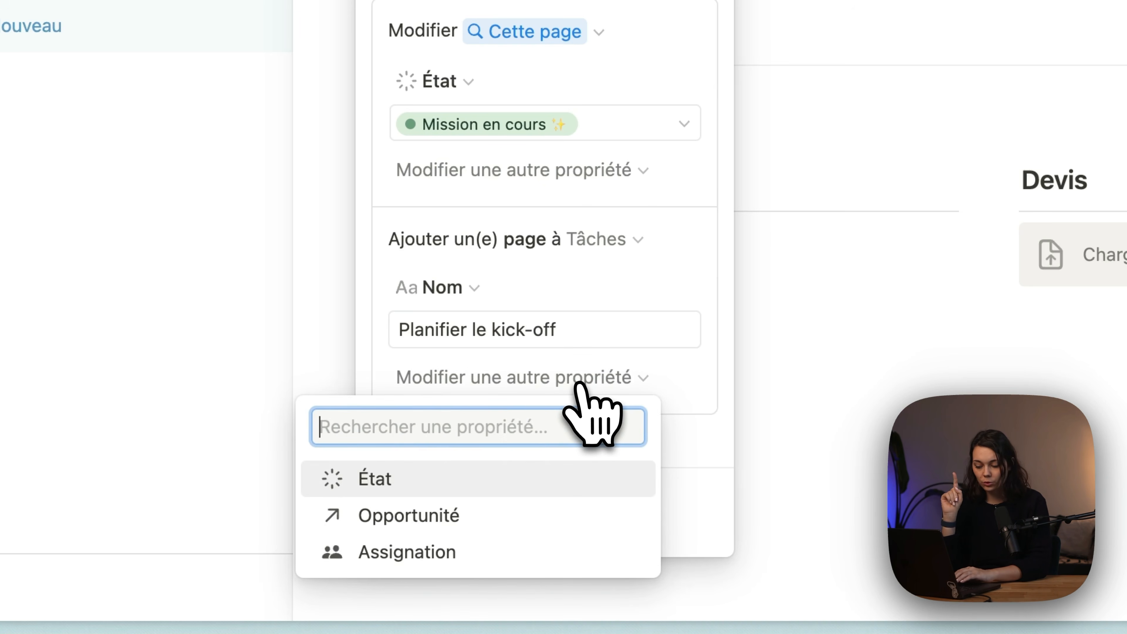
{"action": "left_click", "coordinate": [550, 516]}
{"action": "scroll", "coordinate": [550, 471], "scroll_direction": "down", "scroll_amount": 3}
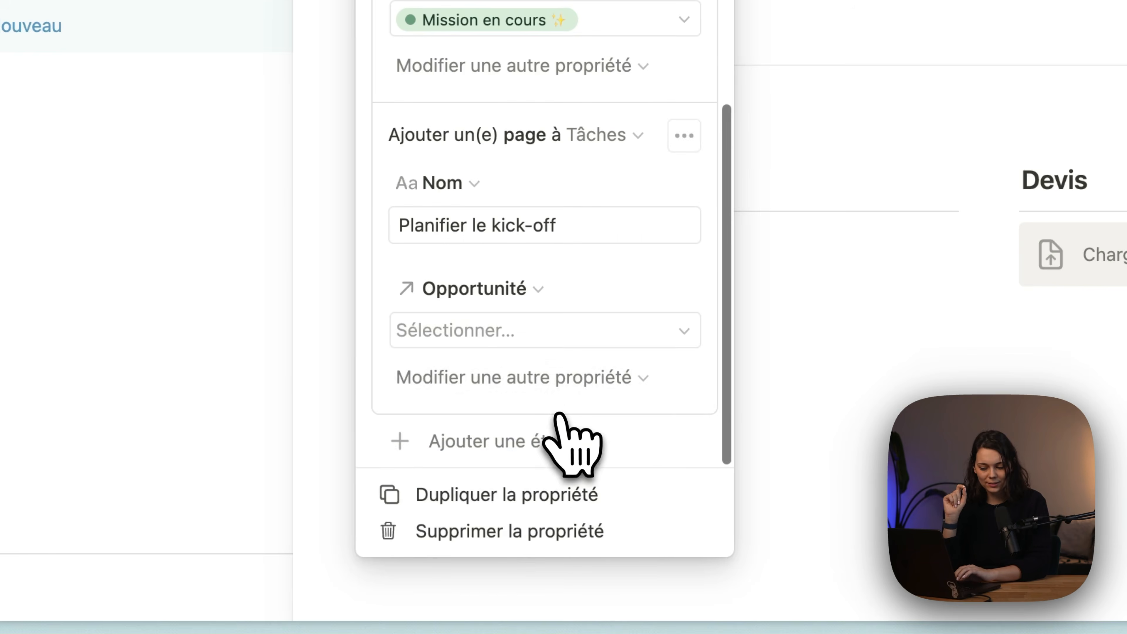
{"action": "left_click", "coordinate": [549, 342]}
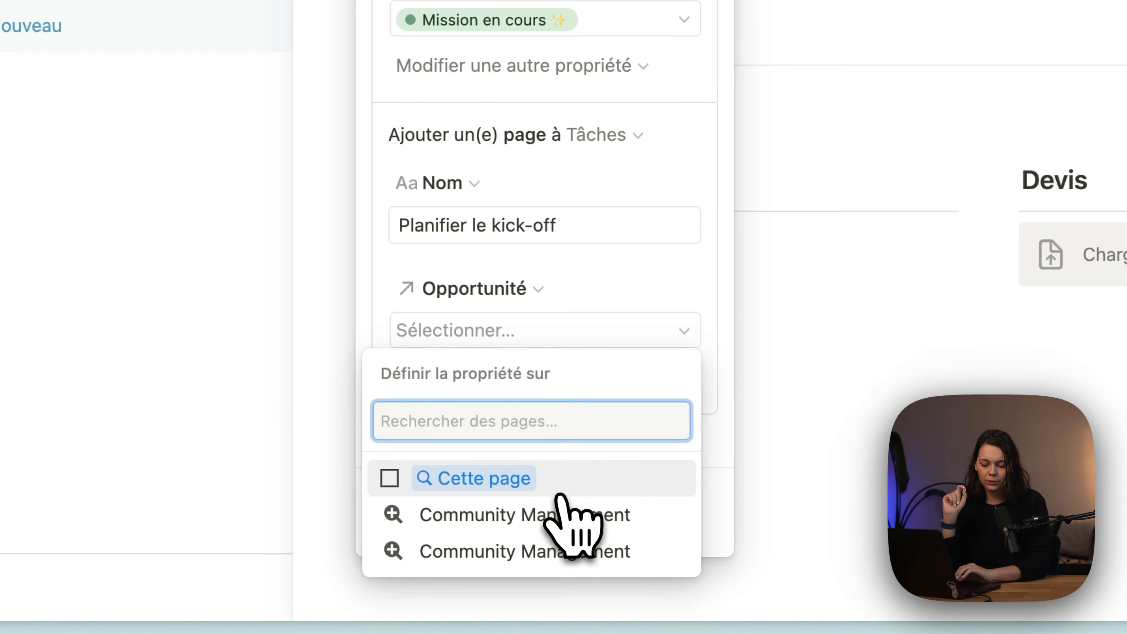
{"action": "left_click", "coordinate": [557, 479]}
{"action": "left_click", "coordinate": [544, 303]}
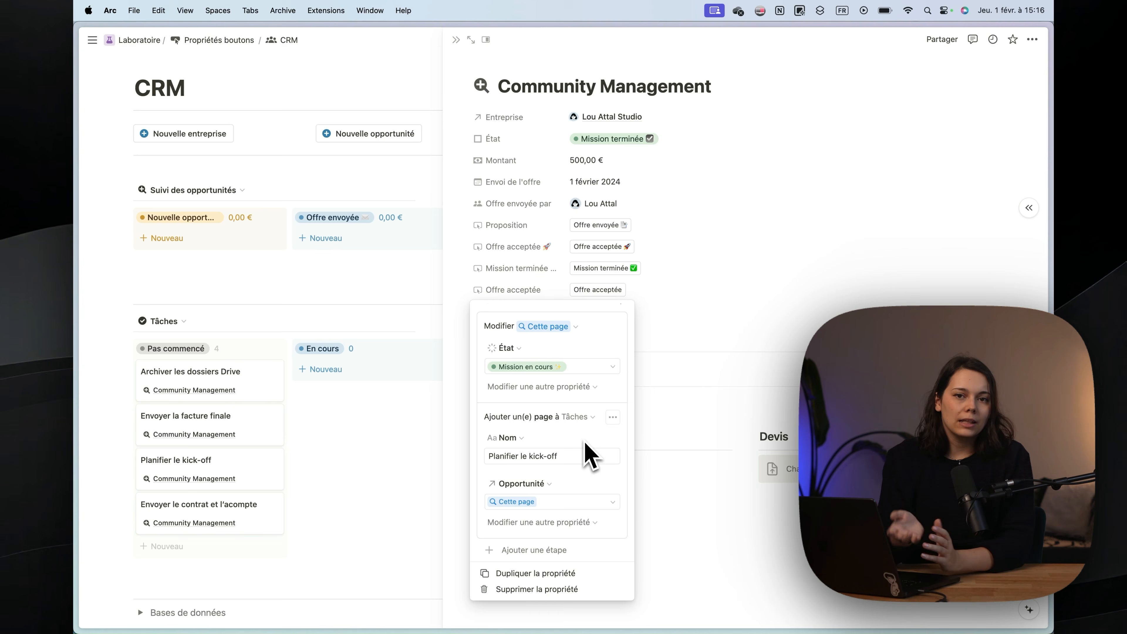